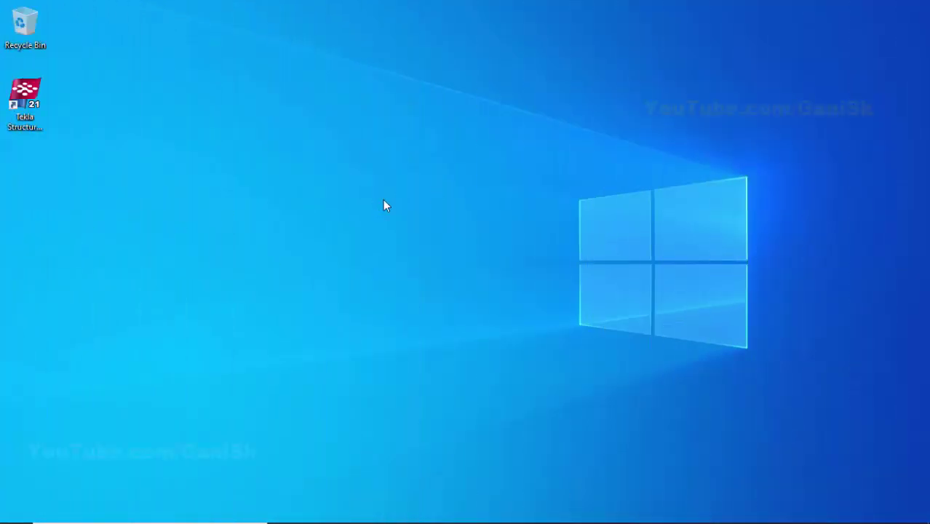
# Launch Tekla Structures with the US imperial environment and the Steel Detailing role
pyautogui.doubleClick(33, 112)
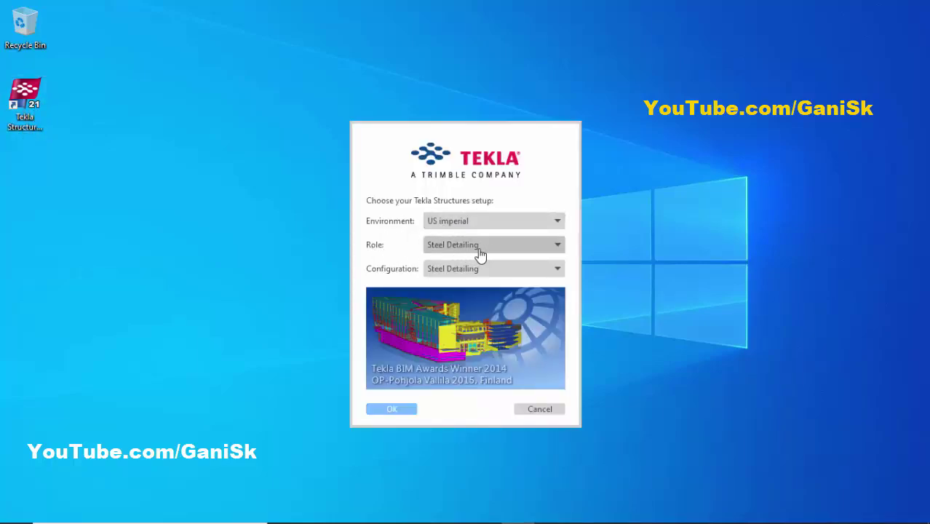
pyautogui.click(395, 409)
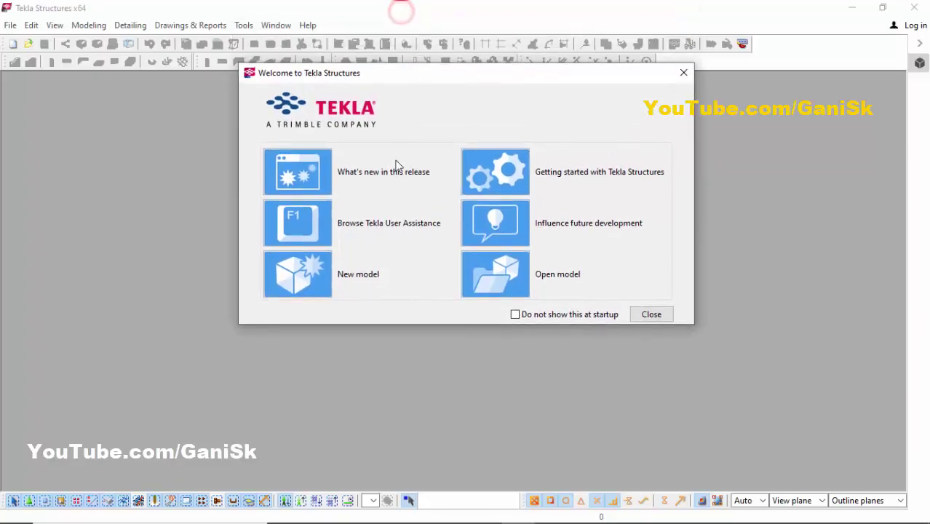
# Create New model 1 with default settings and move the 3d view to the visible views
pyautogui.click(307, 284)
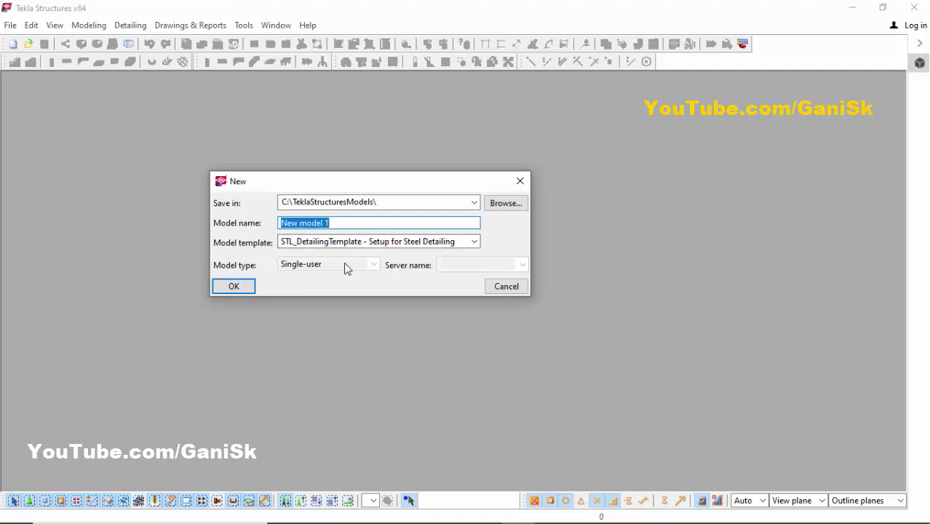
pyautogui.click(233, 287)
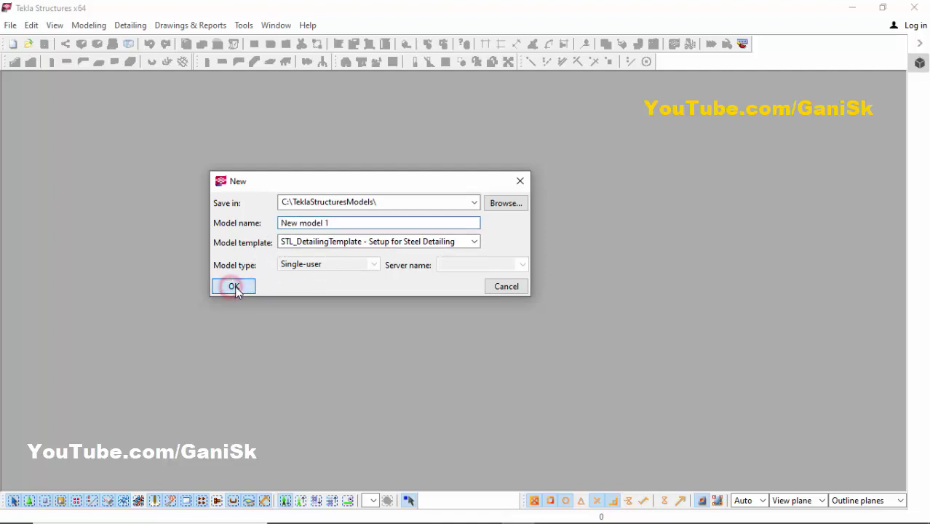
pyautogui.click(306, 179)
pyautogui.click(509, 194)
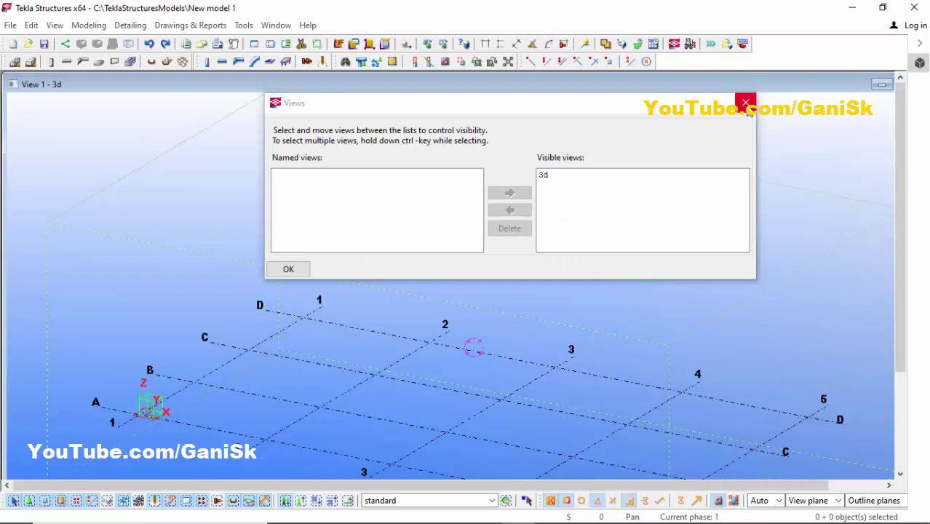
pyautogui.click(745, 102)
# Maximize the View 1 - 3d window so grids A–D and 1–5 fill the workspace
pyautogui.moveTo(803, 85)
pyautogui.mouseDown()
pyautogui.moveTo(759, 102)
pyautogui.moveTo(793, 95)
pyautogui.mouseUp()
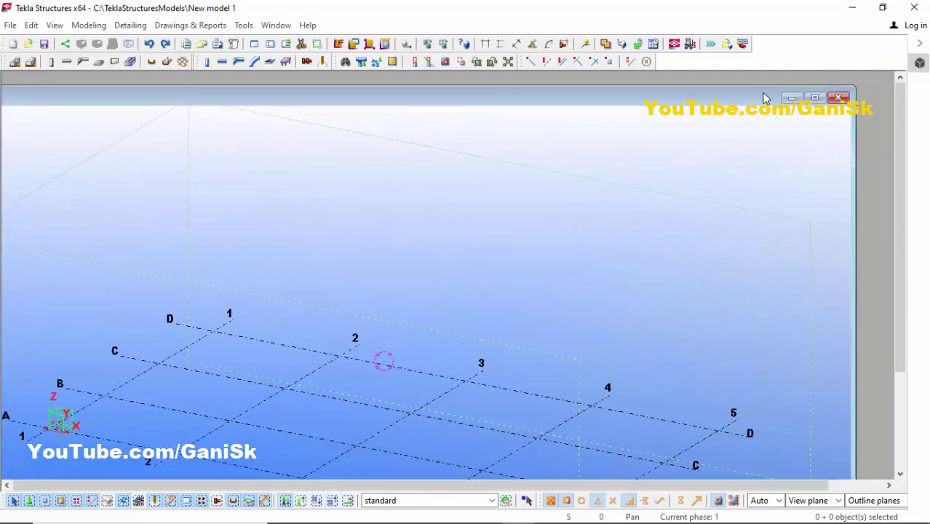
pyautogui.click(817, 98)
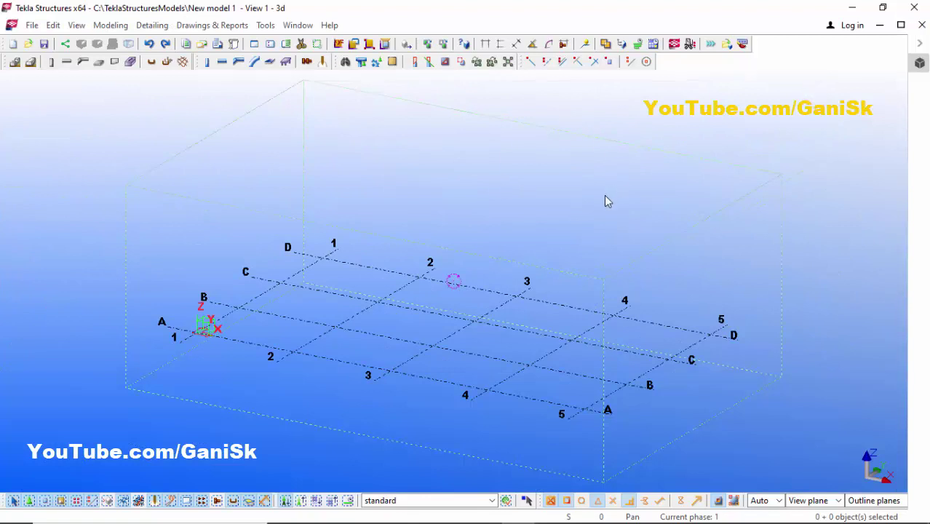
pyautogui.scroll(-2, 489, 254)
pyautogui.scroll(2, 494, 253)
pyautogui.scroll(-1, 495, 255)
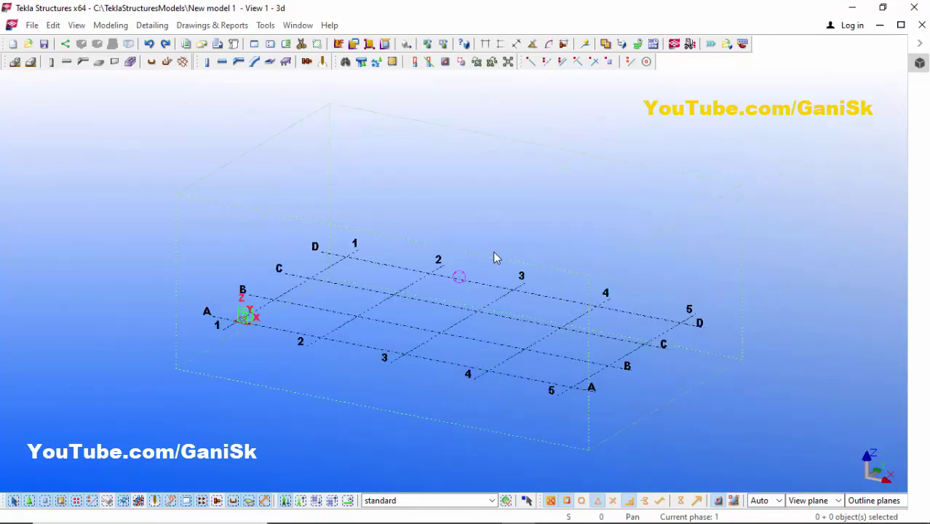
pyautogui.scroll(2, 420, 342)
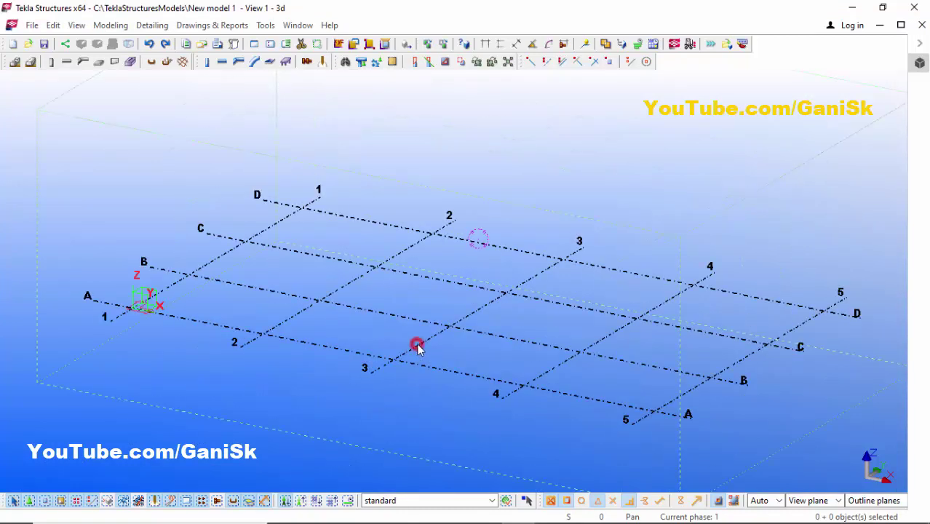
pyautogui.rightClick(421, 342)
# Create views along all grid lines, producing elevations such as ELEVATION ON GRID 1–5 and A–C
pyautogui.moveTo(494, 266)
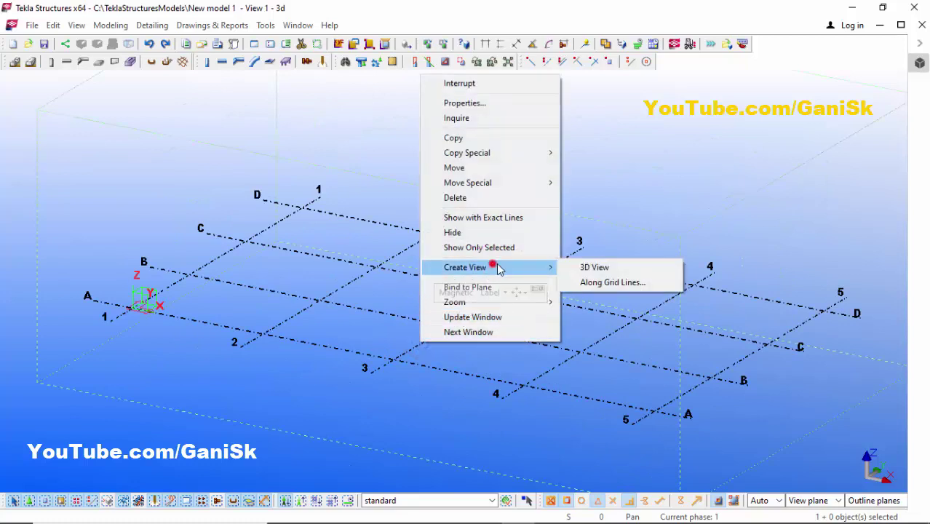
pyautogui.click(590, 282)
pyautogui.click(149, 260)
pyautogui.click(289, 271)
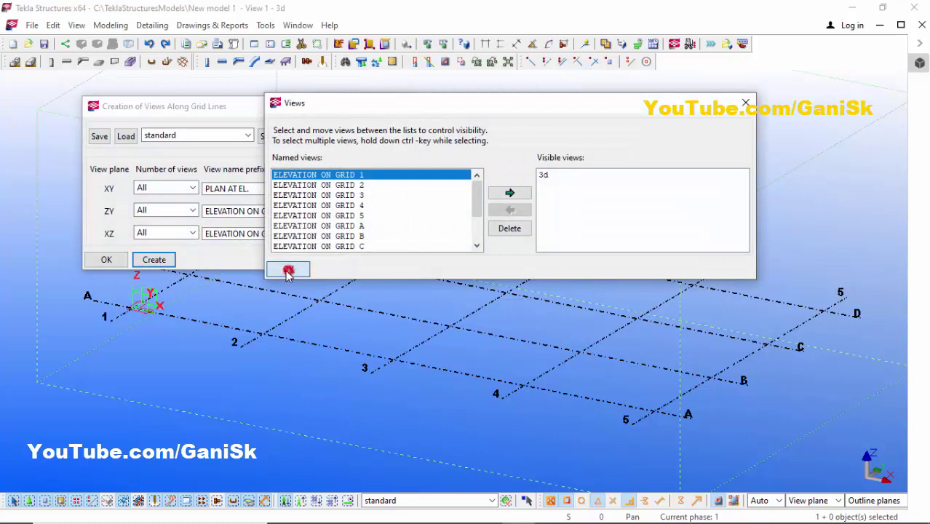
pyautogui.click(107, 259)
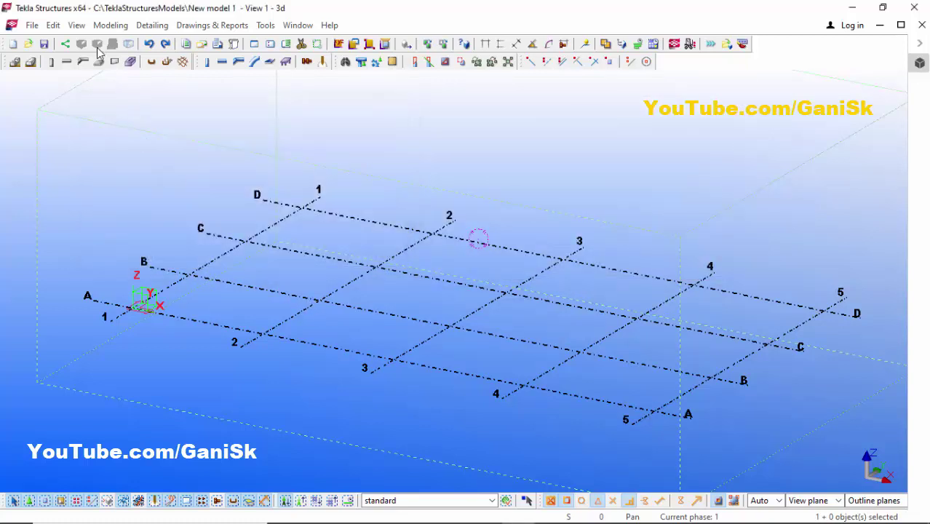
# Make the PLAN AT EL. +10 view visible from the View List
pyautogui.click(77, 25)
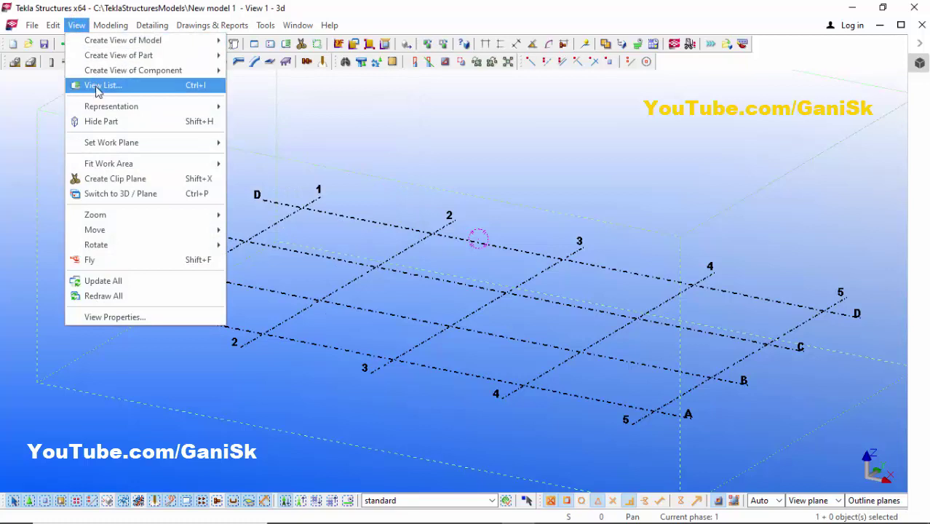
pyautogui.click(127, 89)
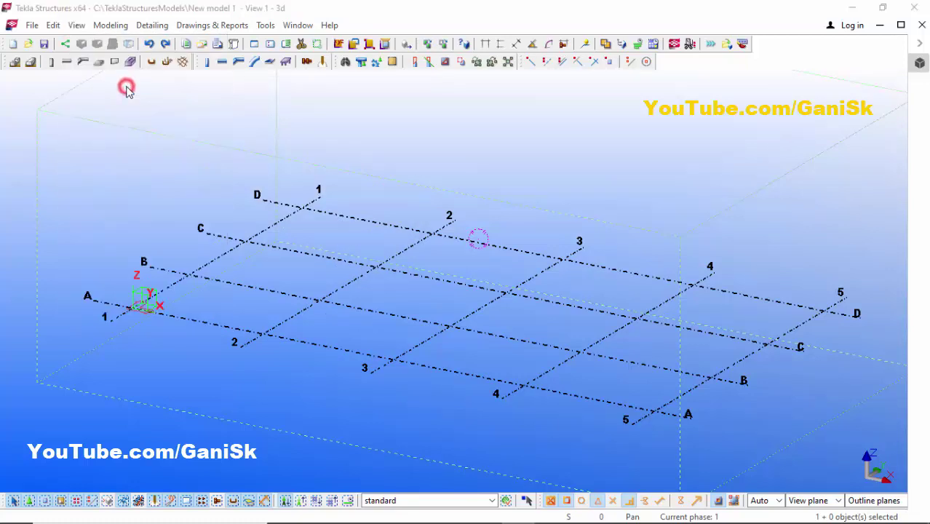
pyautogui.scroll(-2, 366, 226)
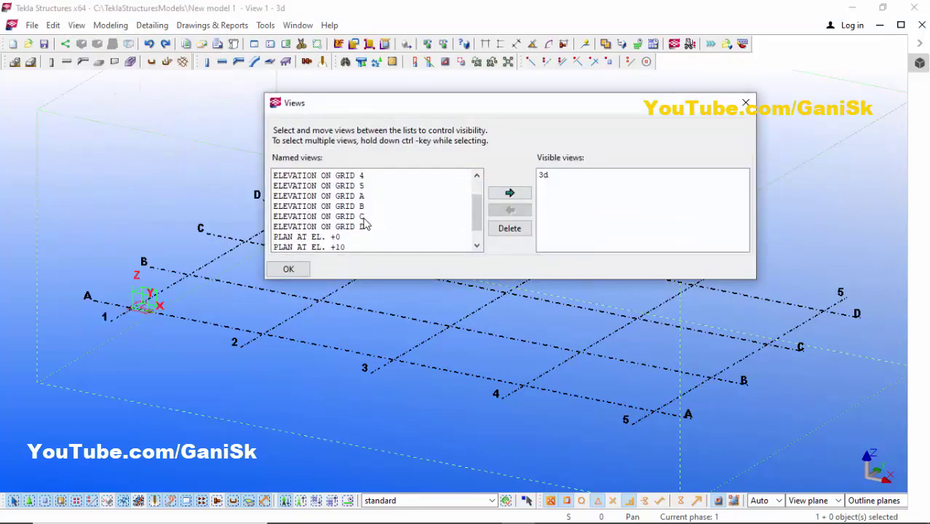
pyautogui.click(302, 226)
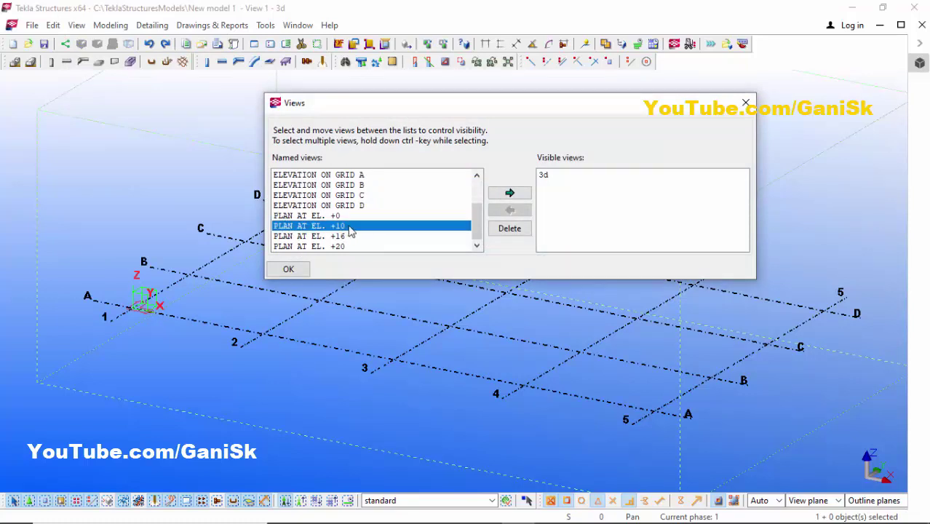
pyautogui.click(511, 194)
pyautogui.click(746, 103)
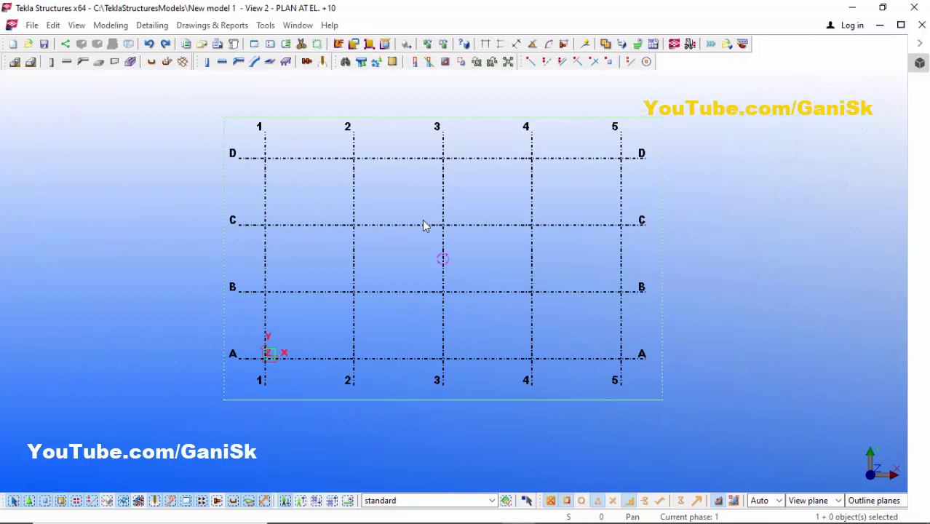
# Draw a curved beam from grid 2 through grid C to grid 3, then interrupt the command
pyautogui.scroll(2, 424, 226)
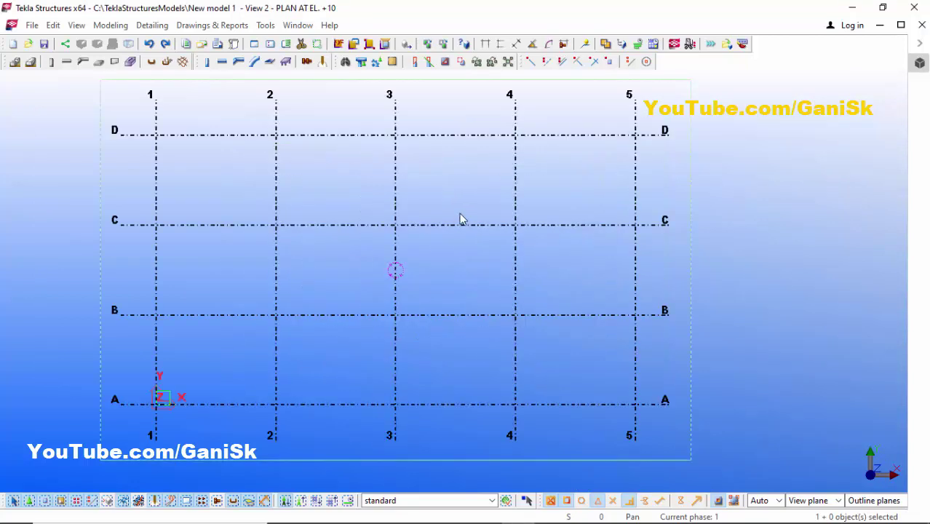
pyautogui.click(256, 63)
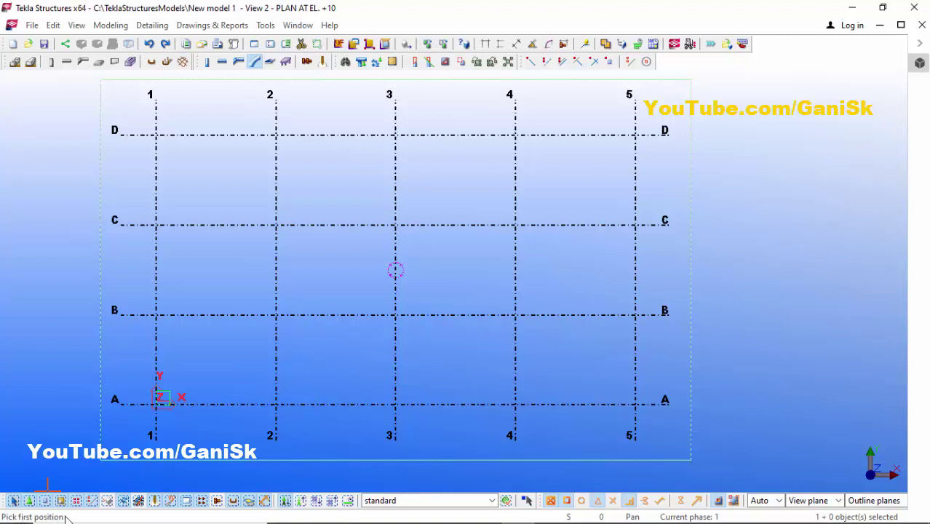
pyautogui.scroll(-1, 297, 299)
pyautogui.scroll(3, 280, 267)
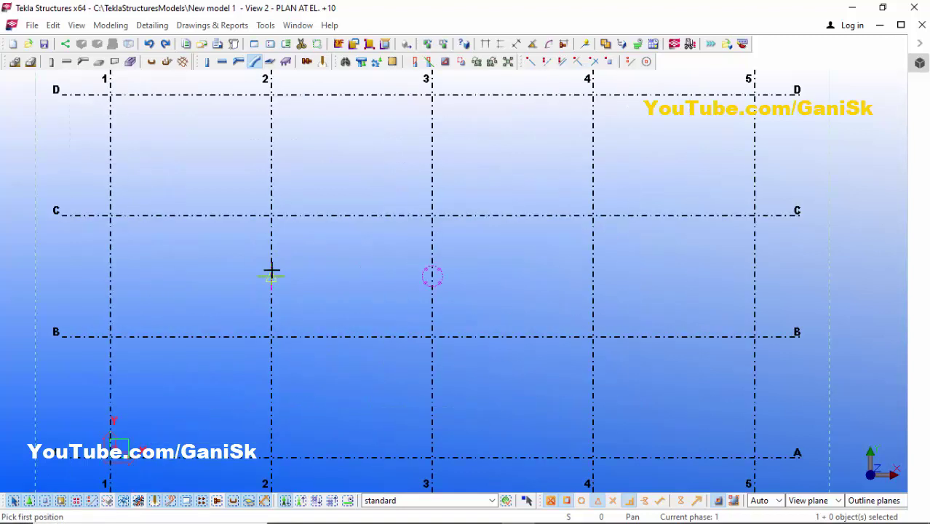
pyautogui.click(271, 277)
pyautogui.click(349, 216)
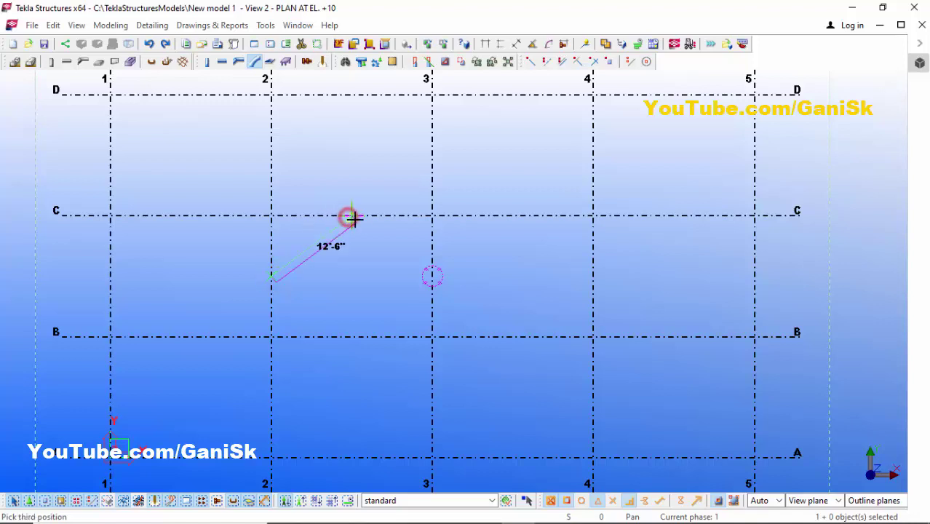
pyautogui.click(431, 276)
pyautogui.scroll(5, 353, 241)
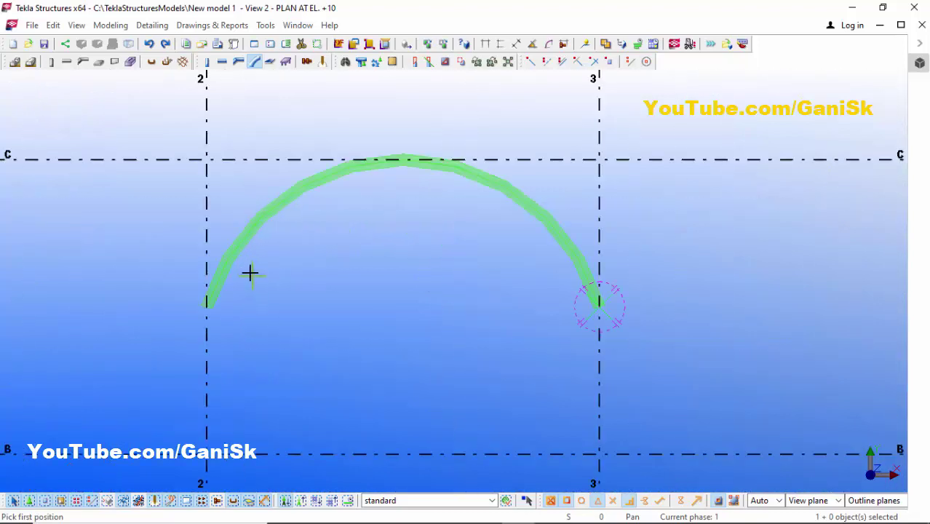
pyautogui.rightClick(376, 118)
pyautogui.click(404, 126)
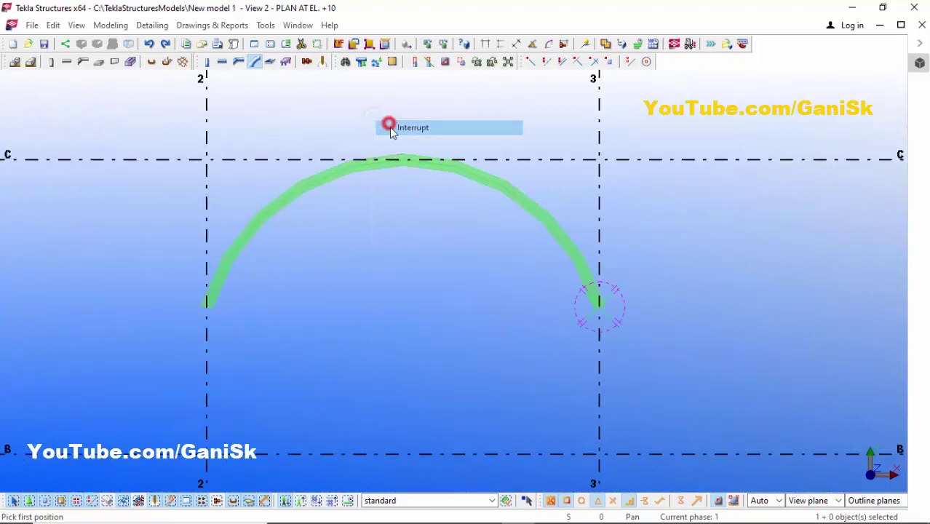
# Switch back to the 3d view and set the rotation centre on the curved beam
pyautogui.click(298, 25)
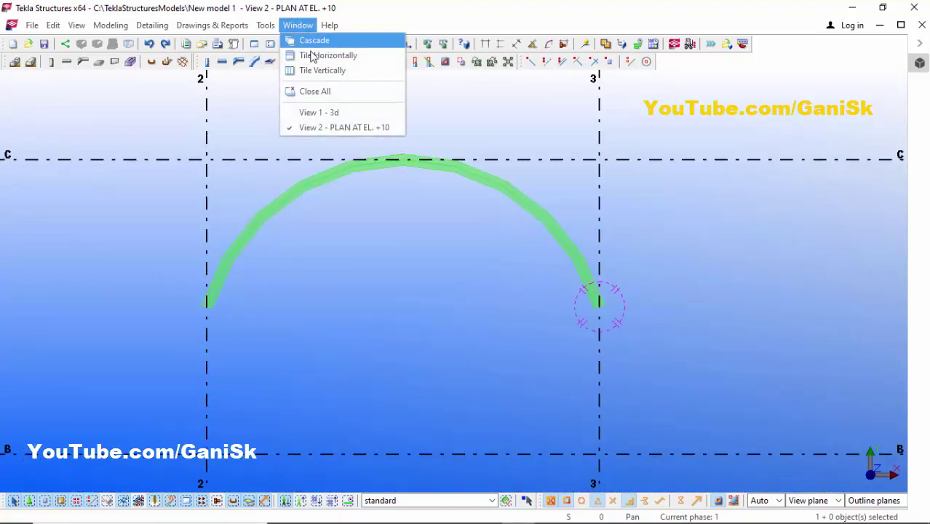
pyautogui.click(335, 110)
pyautogui.scroll(8, 432, 217)
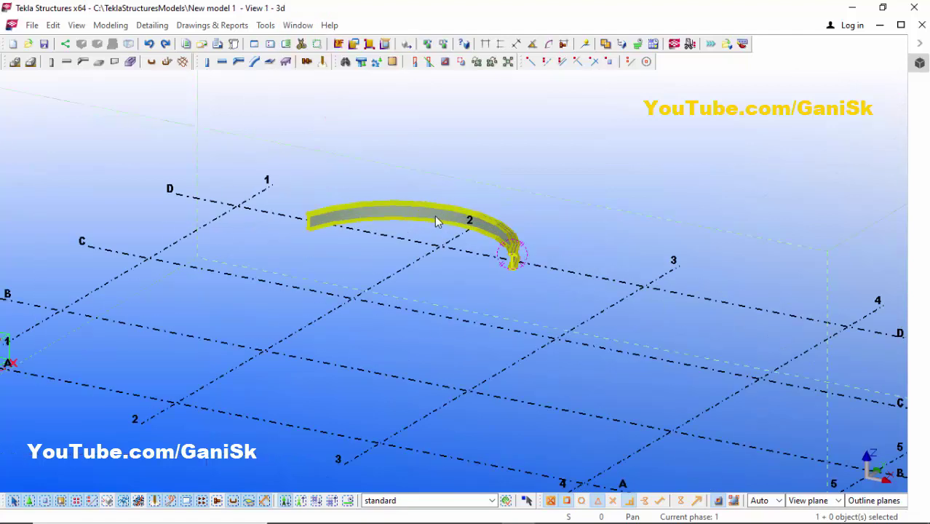
pyautogui.press('v')
pyautogui.click(451, 225)
# Rotate the model to see the whole curved beam, then interrupt the beam-placing command
pyautogui.scroll(-3, 444, 221)
pyautogui.scroll(4, 445, 222)
pyautogui.scroll(2, 445, 220)
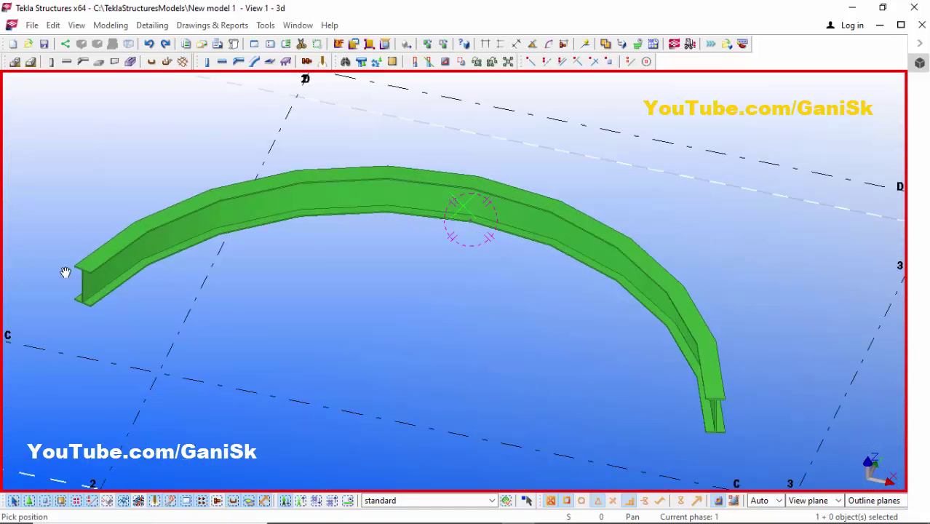
pyautogui.scroll(1, 121, 250)
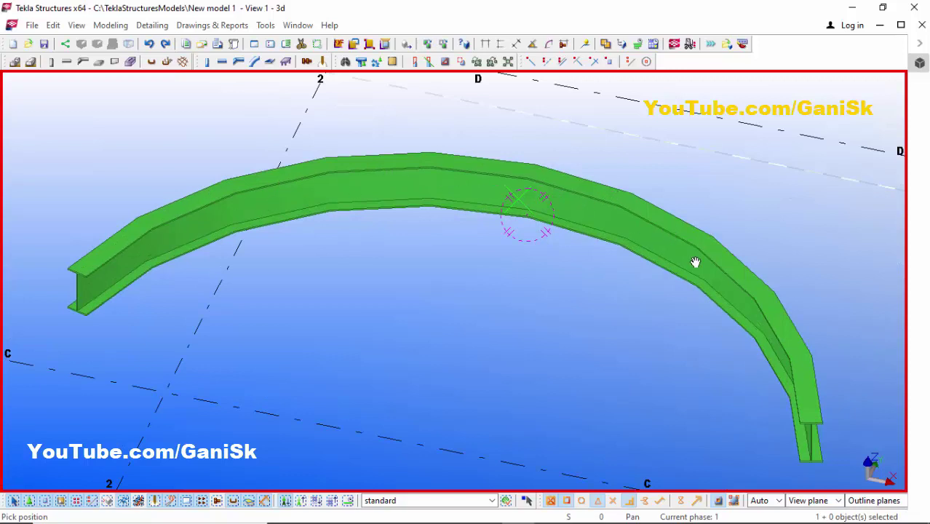
pyautogui.scroll(-1, 563, 306)
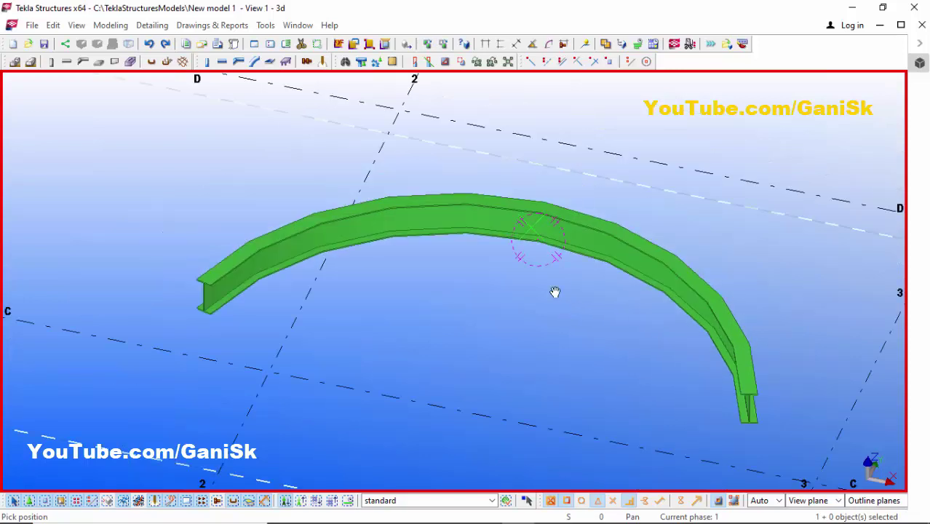
pyautogui.scroll(1, 563, 306)
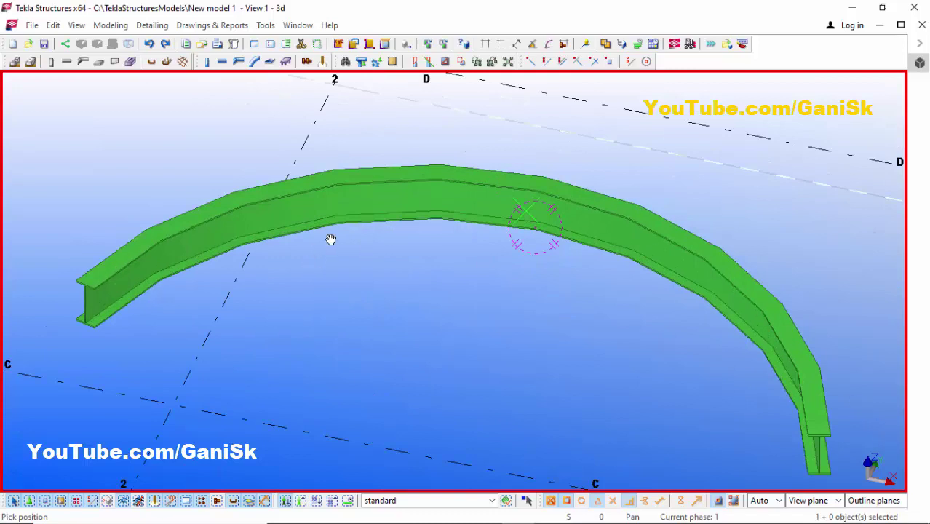
pyautogui.keyDown('ctrl'); pyautogui.moveTo(326, 239); pyautogui.dragTo(373, 249, button='middle'); pyautogui.keyUp('ctrl')
pyautogui.rightClick(473, 155)
pyautogui.click(506, 167)
# In the beam's Position settings, change Number of segments from 10 to 69 and apply with Modify
pyautogui.doubleClick(409, 199)
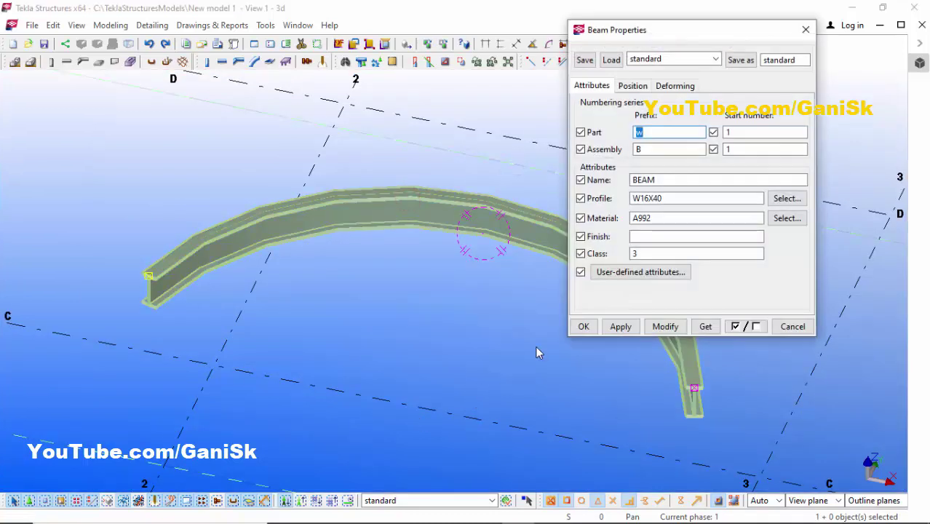
pyautogui.click(632, 85)
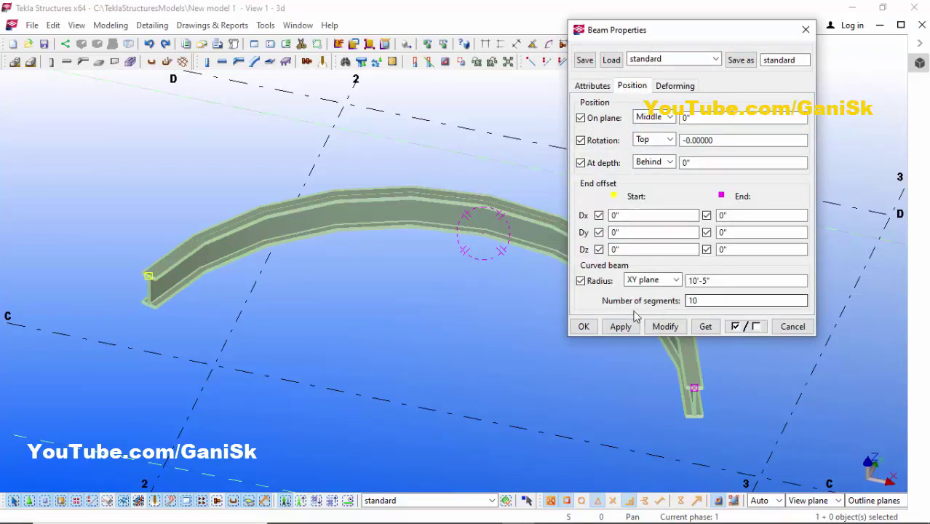
pyautogui.scroll(-5, 262, 288)
pyautogui.scroll(3, 291, 284)
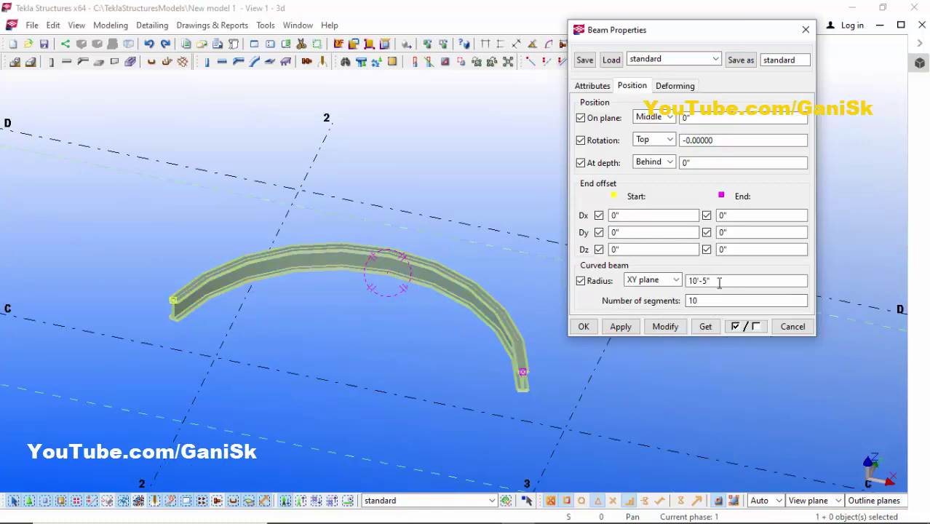
pyautogui.doubleClick(706, 302)
pyautogui.click(665, 326)
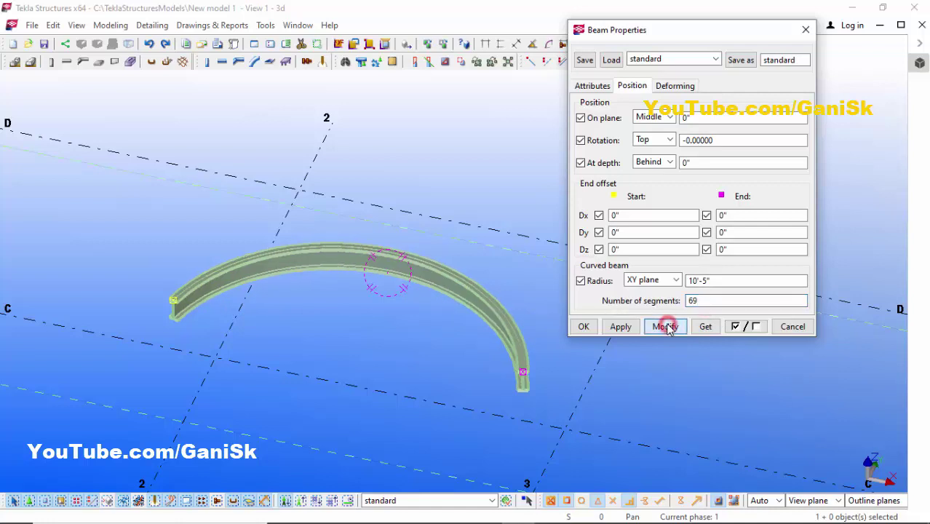
pyautogui.scroll(5, 218, 281)
pyautogui.scroll(-5, 218, 281)
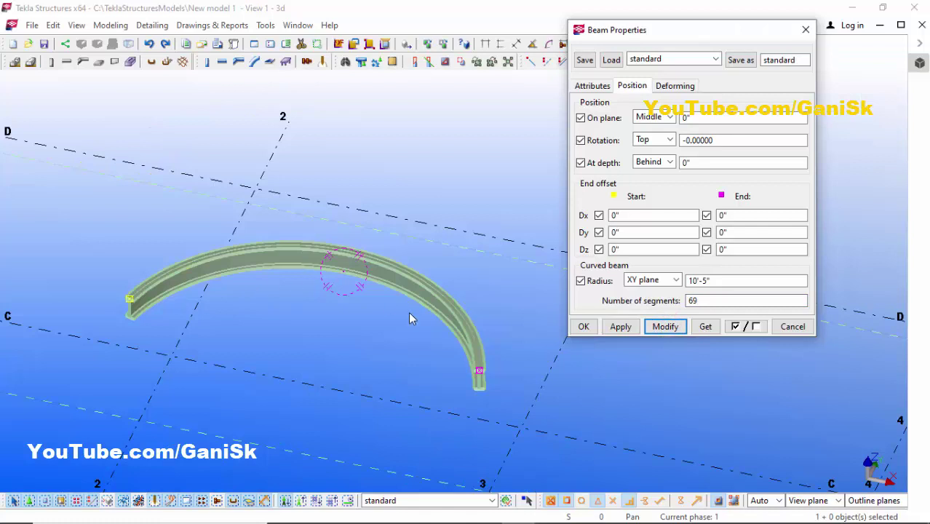
pyautogui.scroll(4, 255, 271)
pyautogui.scroll(-4, 289, 253)
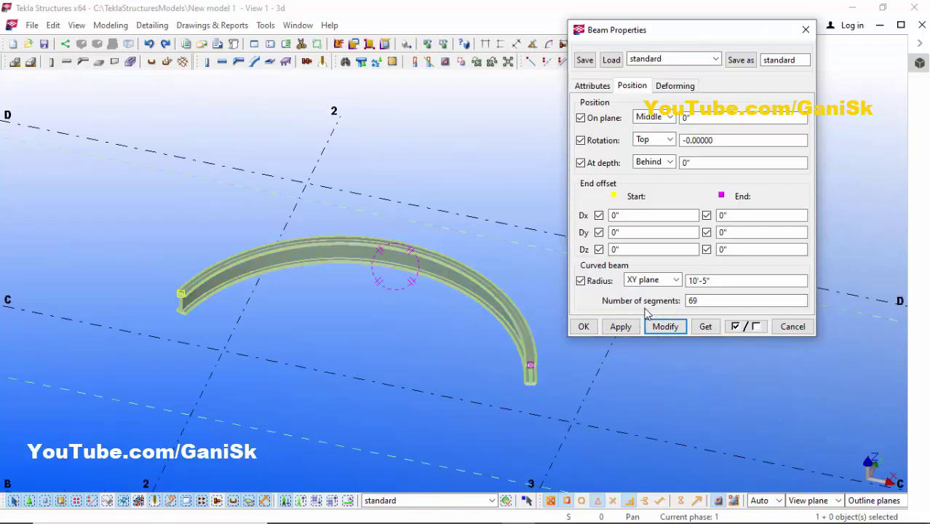
pyautogui.scroll(5, 553, 374)
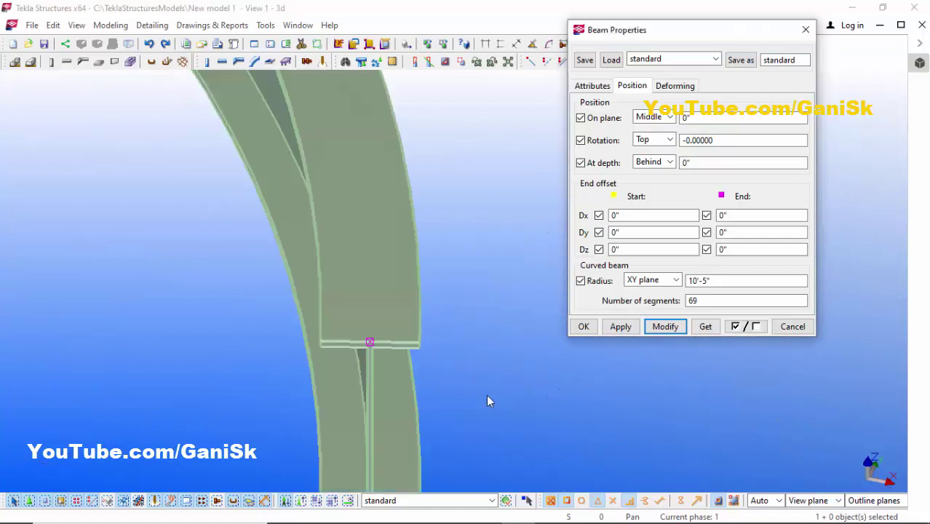
pyautogui.click(594, 86)
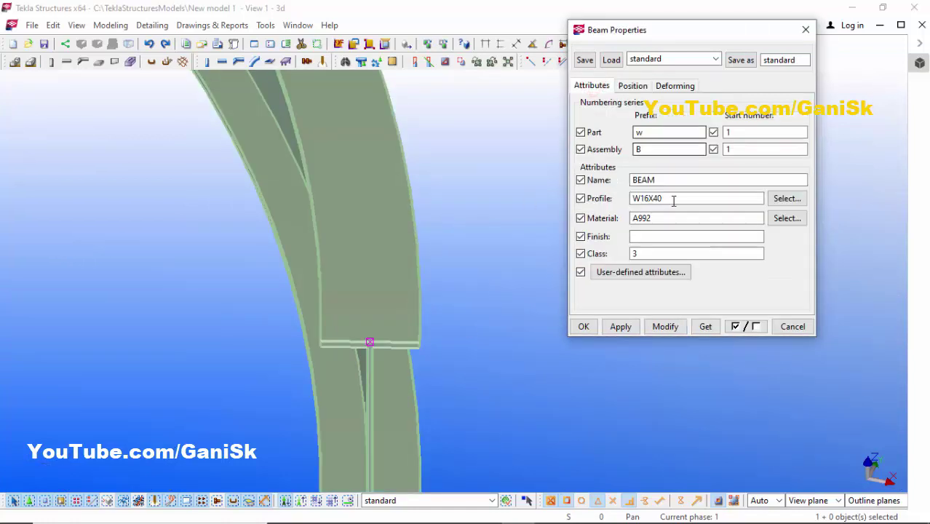
# Pick W12X50 from the W12 profile catalogue and apply it to the curved beam with Modify
pyautogui.click(787, 198)
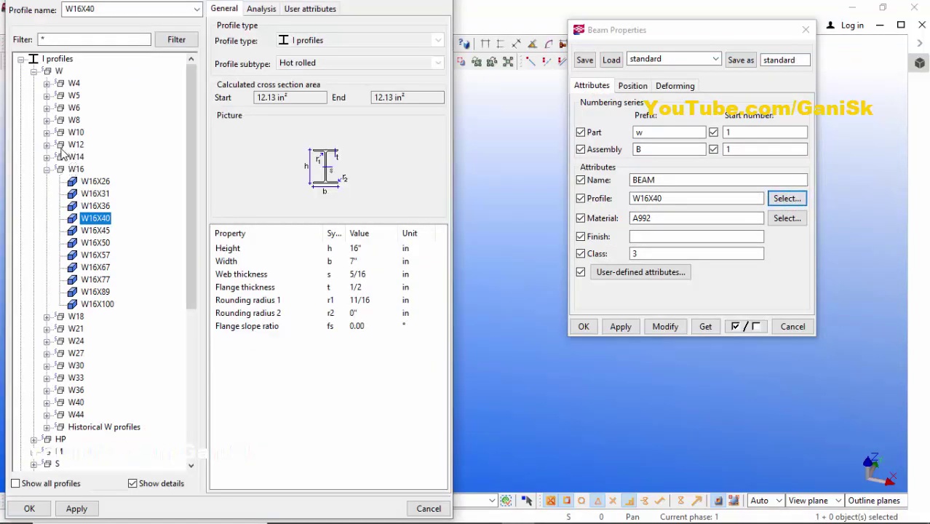
pyautogui.click(47, 144)
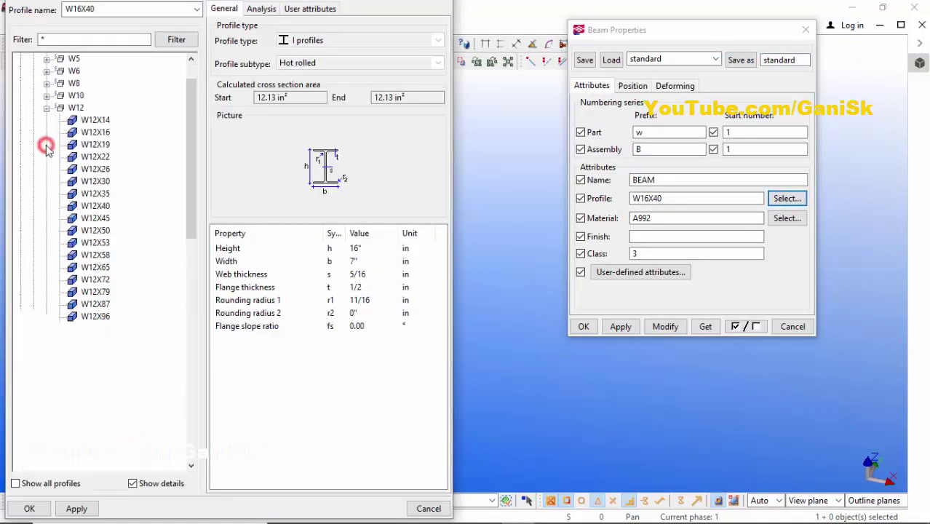
pyautogui.click(101, 231)
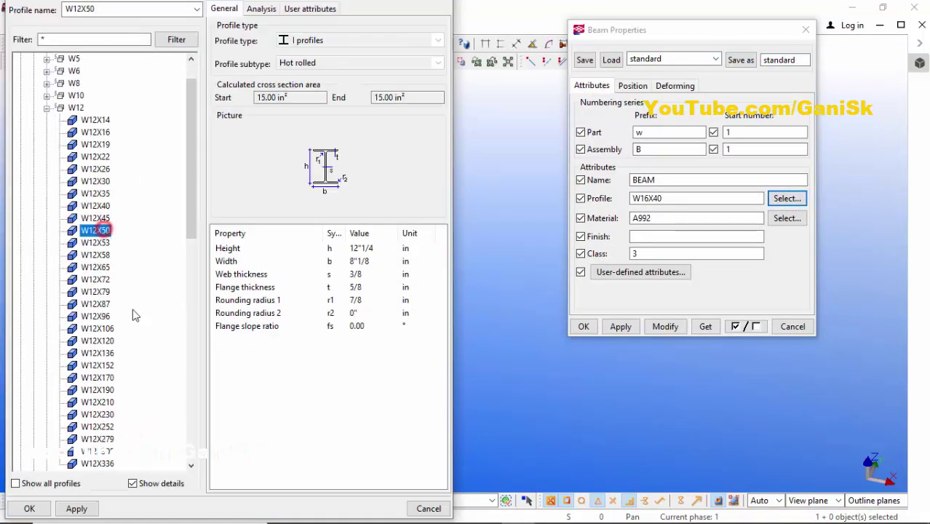
pyautogui.click(77, 508)
pyautogui.click(30, 509)
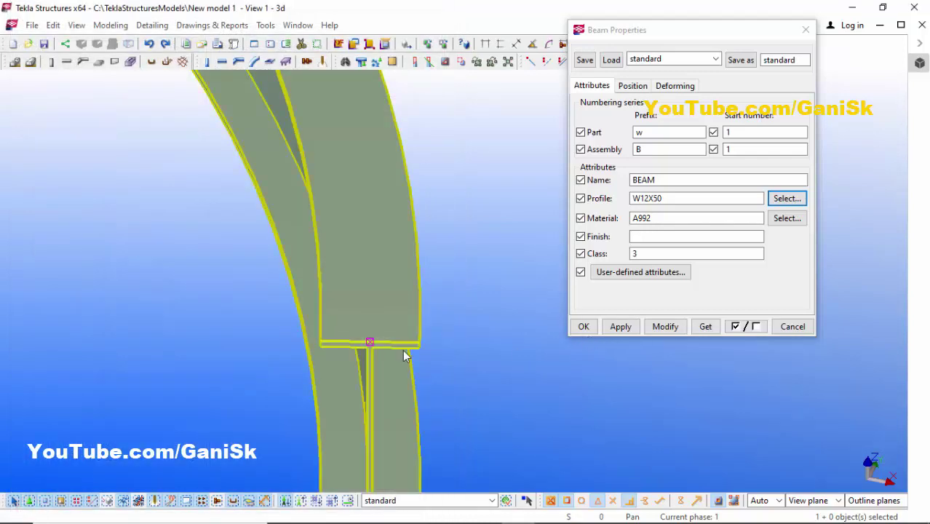
pyautogui.scroll(-2, 406, 356)
pyautogui.click(658, 331)
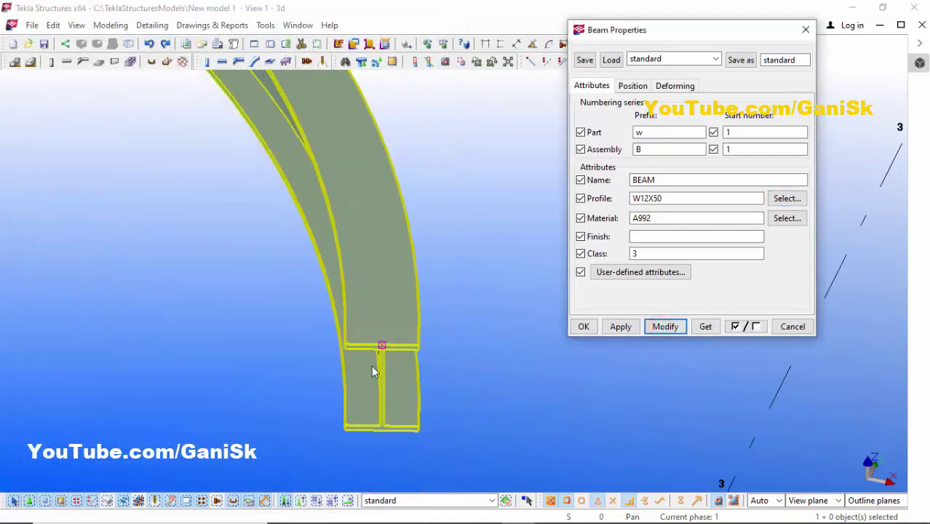
pyautogui.scroll(3, 339, 353)
pyautogui.scroll(-2, 329, 342)
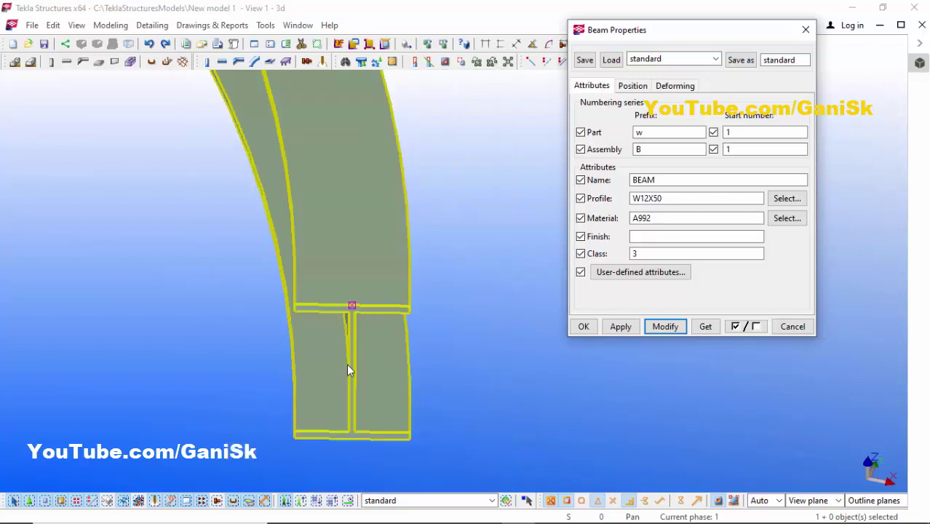
# Replace the beam's 10'-5" radius with 12 (12'-0") in the Position settings and apply it with Modify
pyautogui.scroll(-5, 345, 370)
pyautogui.scroll(3, 271, 297)
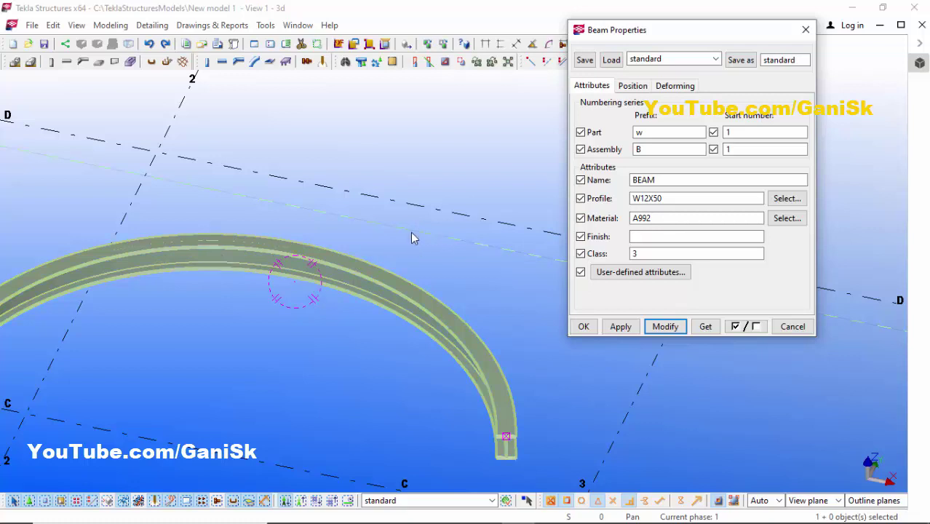
pyautogui.click(632, 86)
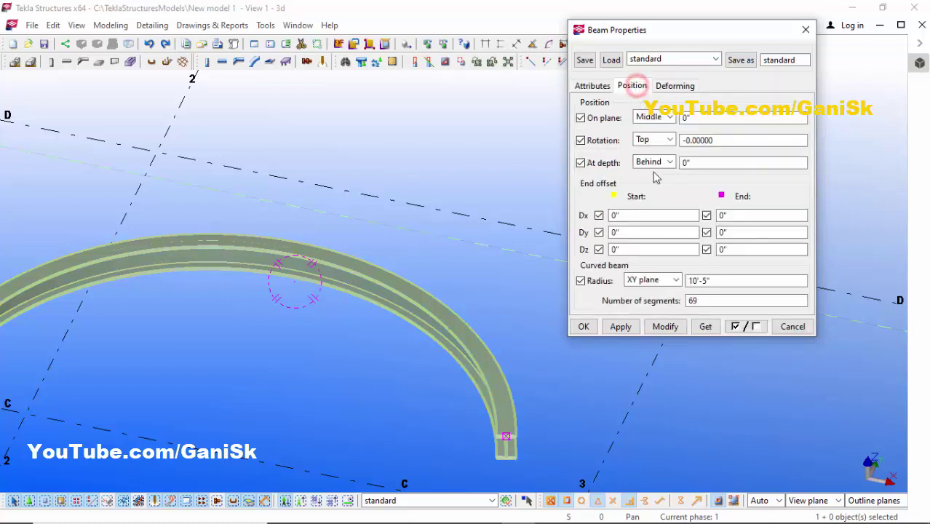
pyautogui.click(697, 281)
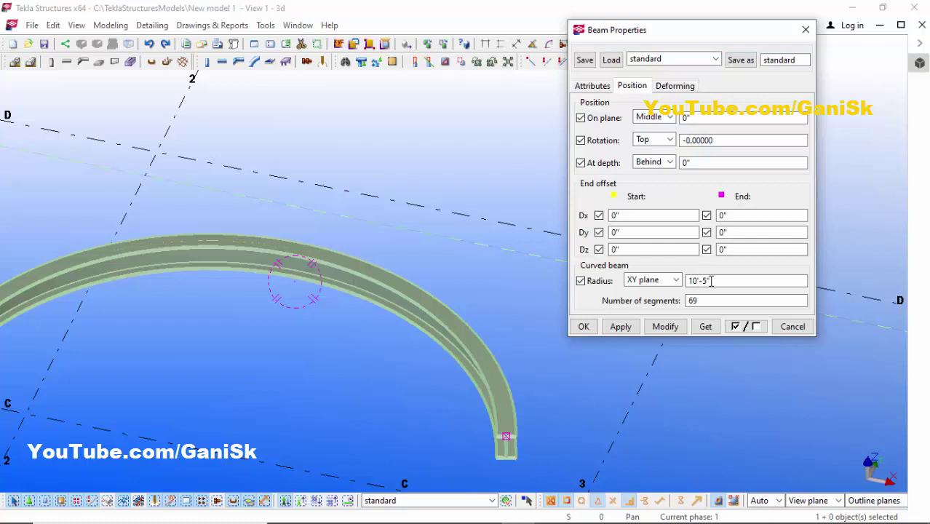
pyautogui.doubleClick(715, 280)
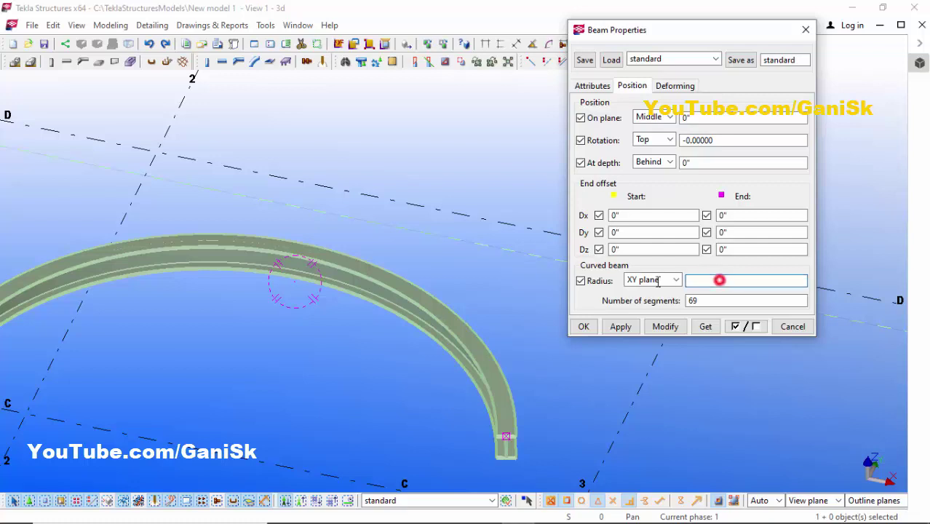
pyautogui.write('12')
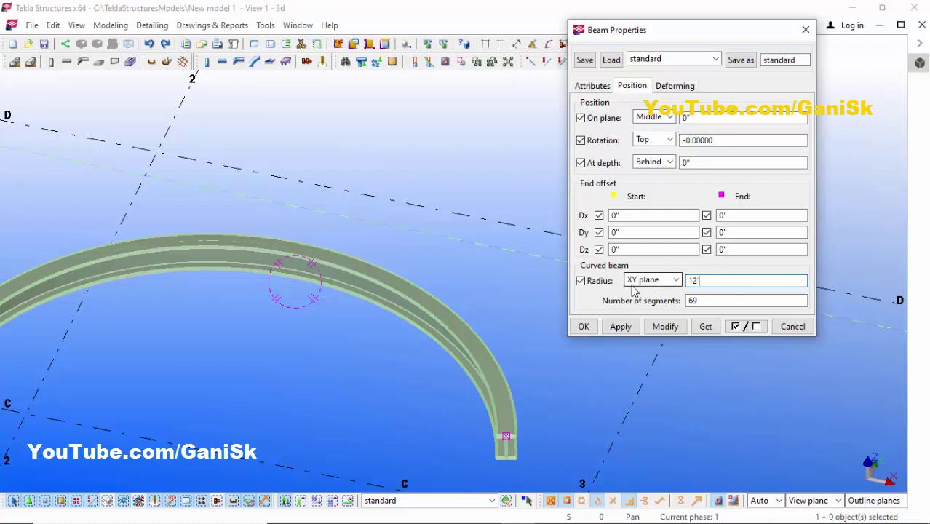
pyautogui.click(666, 327)
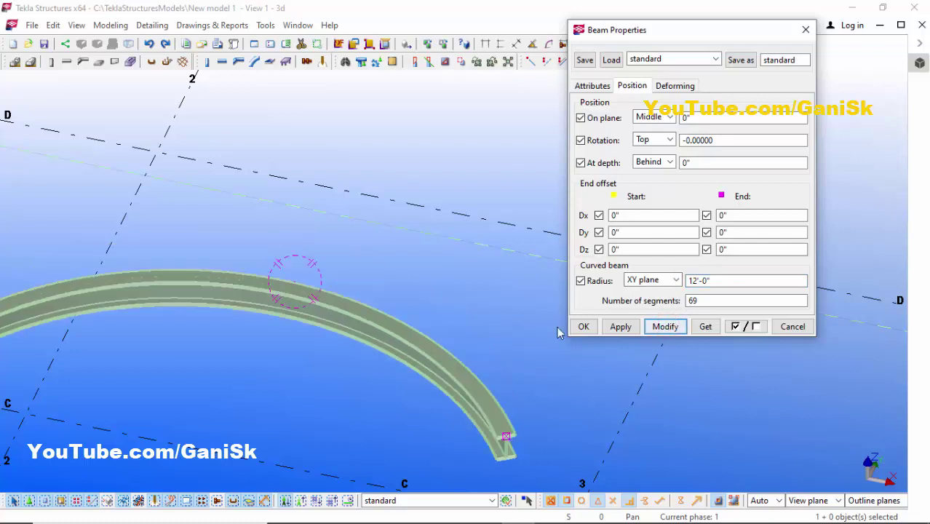
pyautogui.scroll(-3, 480, 364)
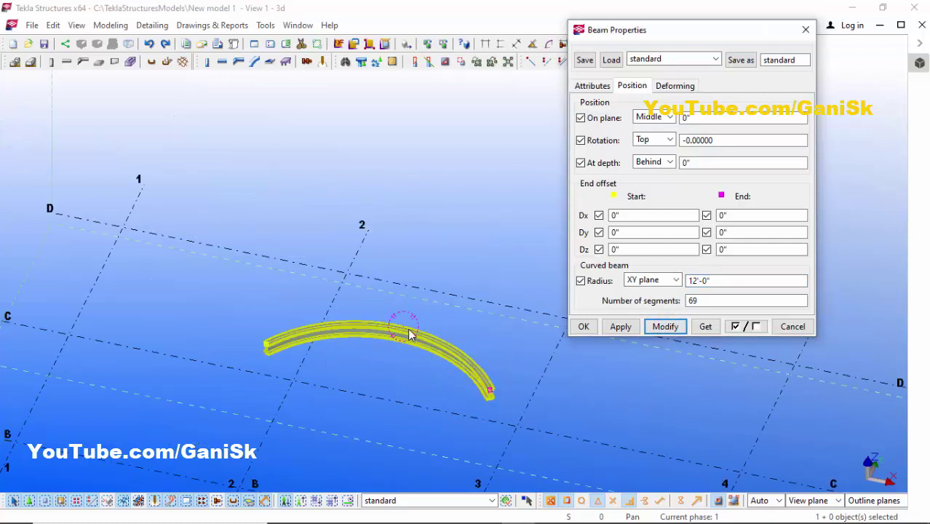
# In the plan view, try a 14'-0" radius on the curved beam
pyautogui.click(297, 25)
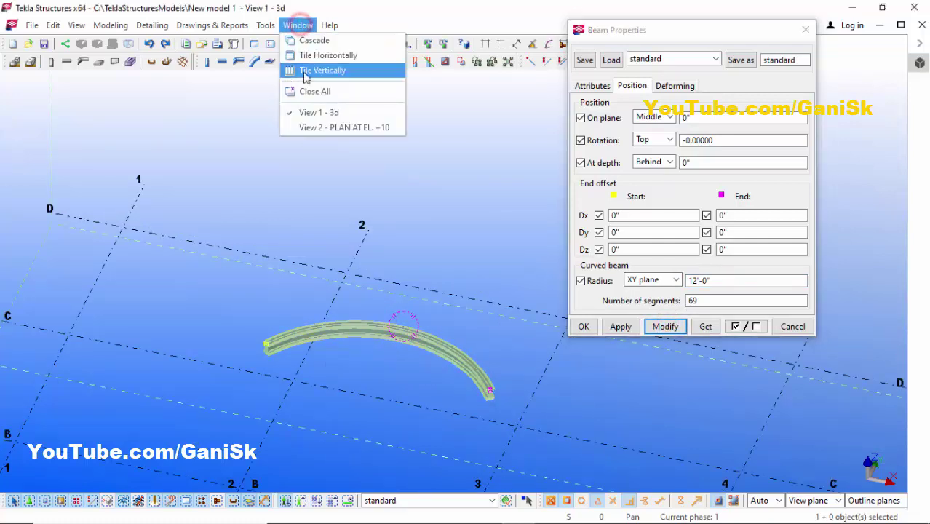
pyautogui.click(342, 130)
pyautogui.scroll(-2, 386, 189)
pyautogui.scroll(4, 466, 236)
pyautogui.scroll(2, 528, 231)
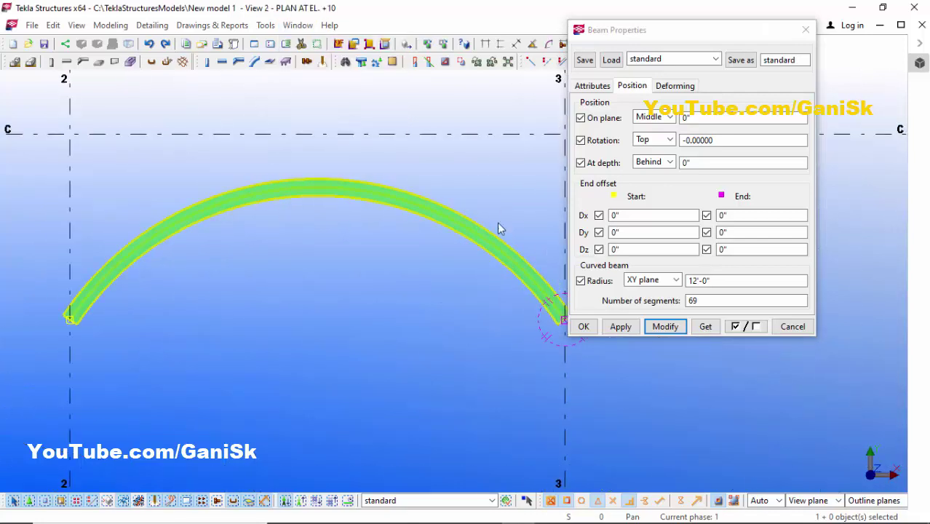
pyautogui.doubleClick(729, 280)
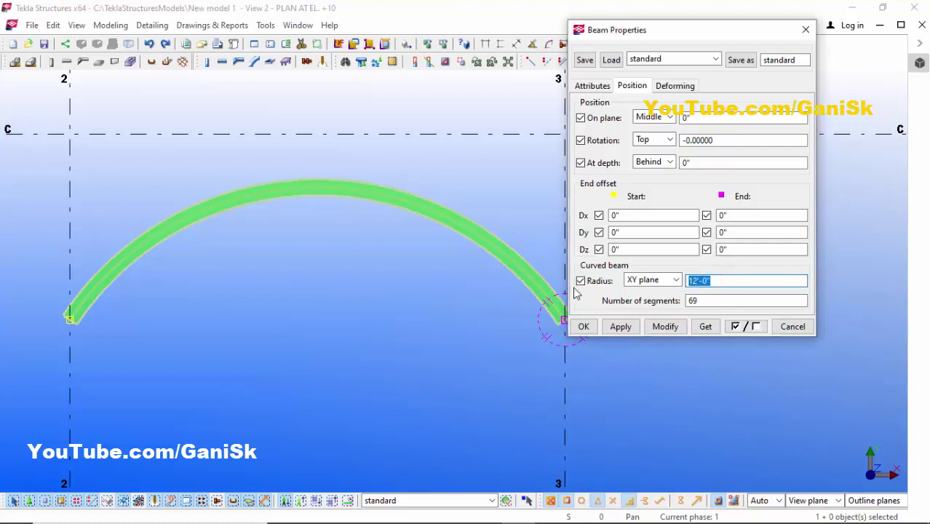
pyautogui.write("14'")
pyautogui.click(665, 329)
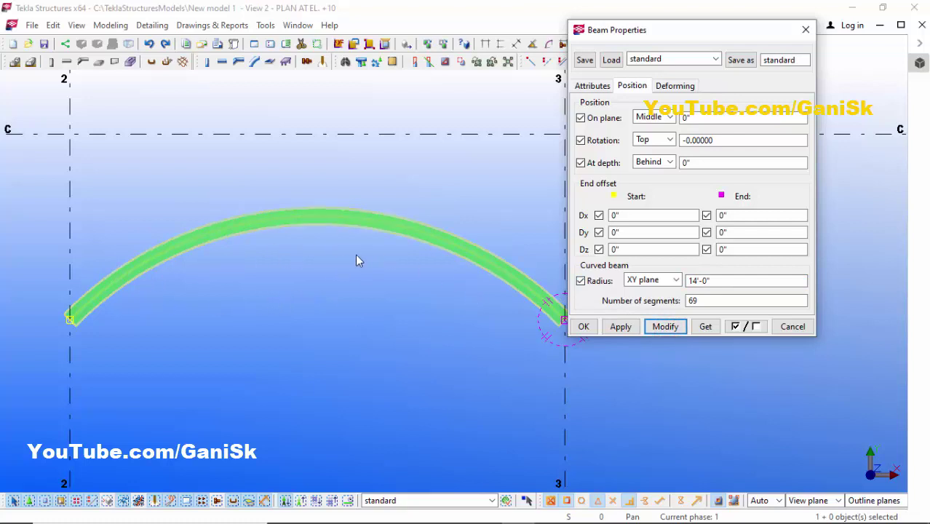
# Change the curved beam's radius to 11'-0" and apply it
pyautogui.scroll(-2, 361, 254)
pyautogui.doubleClick(731, 281)
pyautogui.write('11')
pyautogui.click(664, 326)
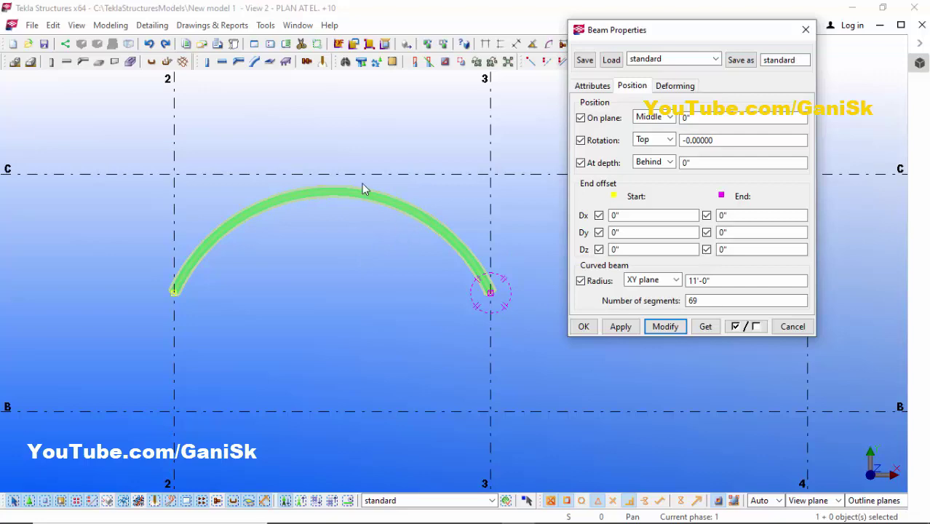
pyautogui.click(299, 25)
# Return to View 1 - 3d and zoom around the curved beam
pyautogui.click(330, 116)
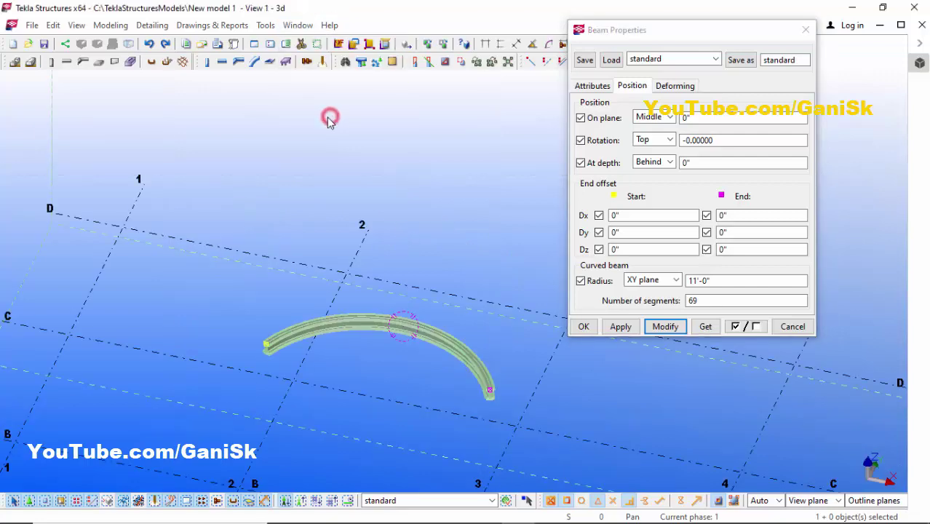
pyautogui.scroll(-5, 364, 315)
pyautogui.scroll(4, 377, 325)
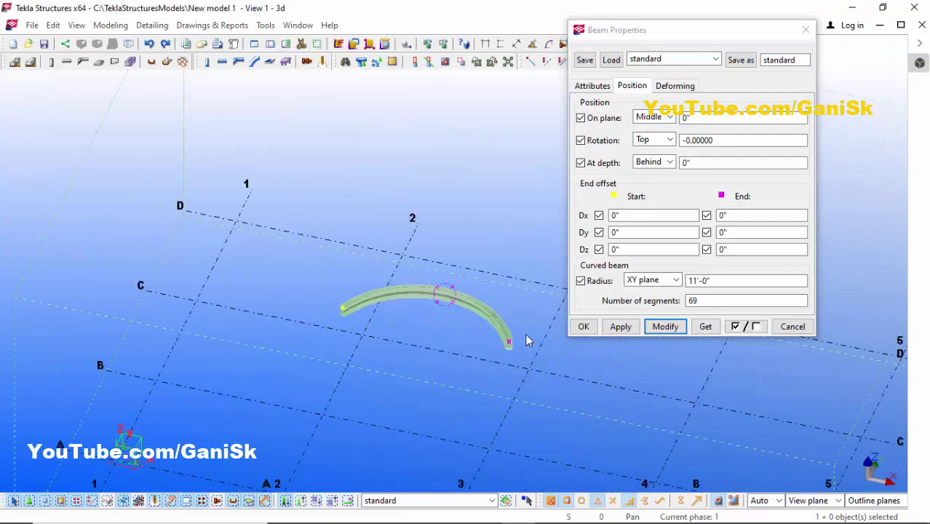
pyautogui.scroll(-3, 440, 290)
pyautogui.scroll(3, 465, 287)
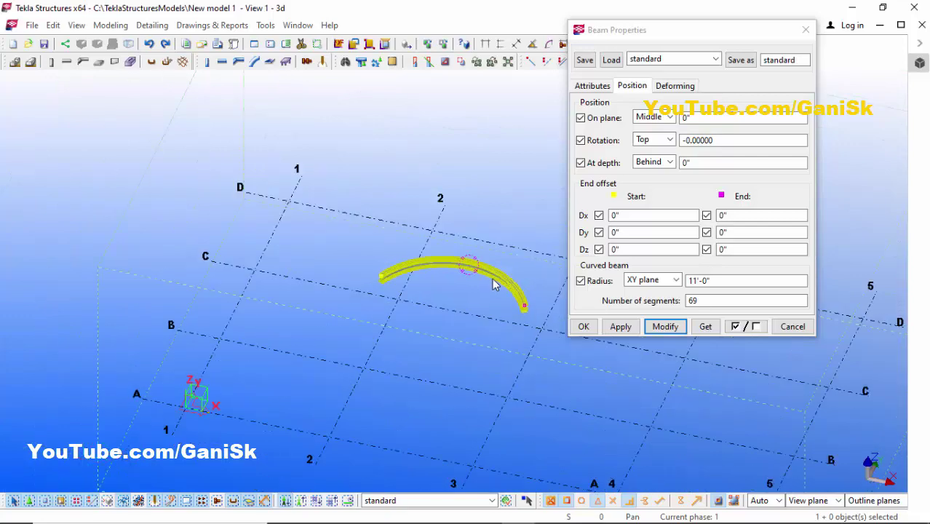
pyautogui.scroll(2, 437, 280)
pyautogui.scroll(-3, 466, 251)
pyautogui.scroll(5, 208, 382)
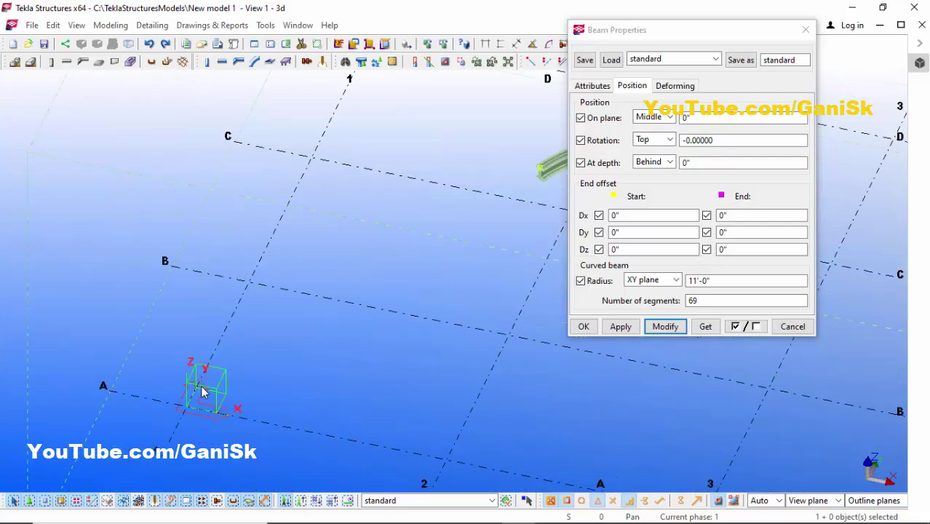
pyautogui.scroll(-8, 227, 380)
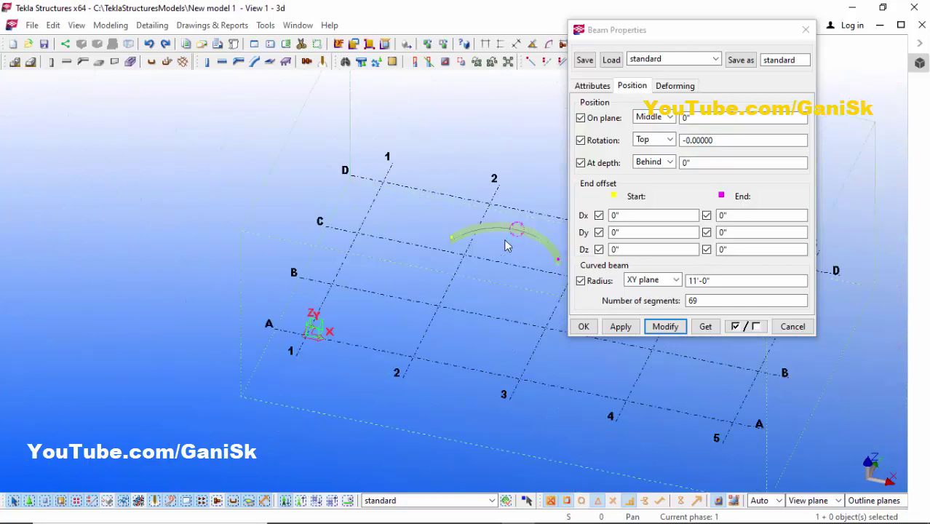
pyautogui.scroll(3, 507, 246)
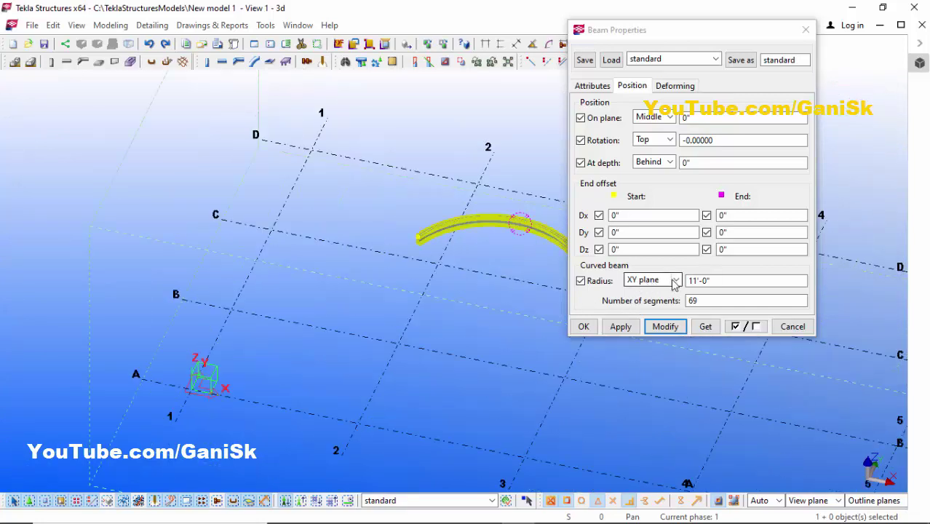
# Set the curved beam's radius plane to XZ plane and apply it
pyautogui.click(674, 283)
pyautogui.click(675, 281)
pyautogui.click(635, 299)
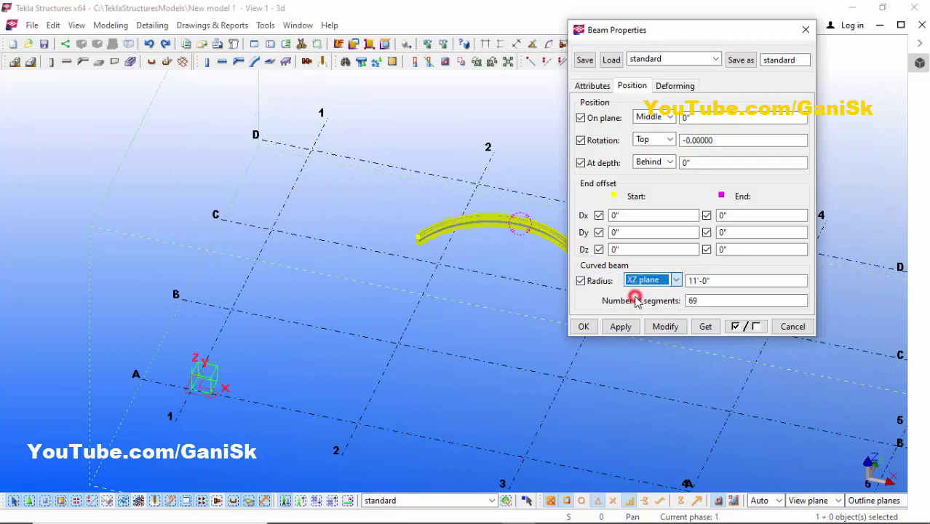
pyautogui.click(664, 327)
# Rotate the model to see the vertical arch and interrupt the pending pick
pyautogui.scroll(-5, 494, 303)
pyautogui.scroll(6, 376, 300)
pyautogui.keyDown('ctrl'); pyautogui.moveTo(376, 296); pyautogui.dragTo(230, 175, button='middle'); pyautogui.keyUp('ctrl')
pyautogui.rightClick(229, 174)
pyautogui.click(243, 173)
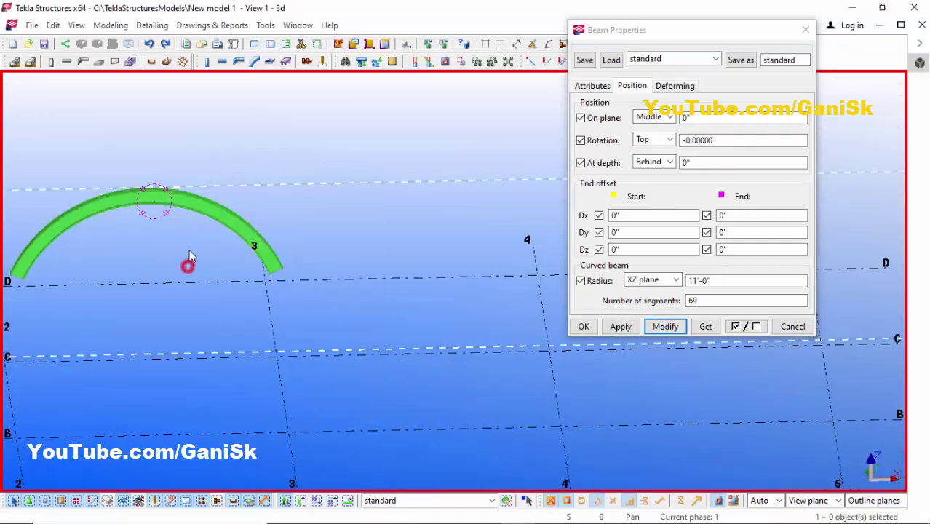
# Give the selected curved beam a -11'-0" radius and apply it
pyautogui.click(191, 206)
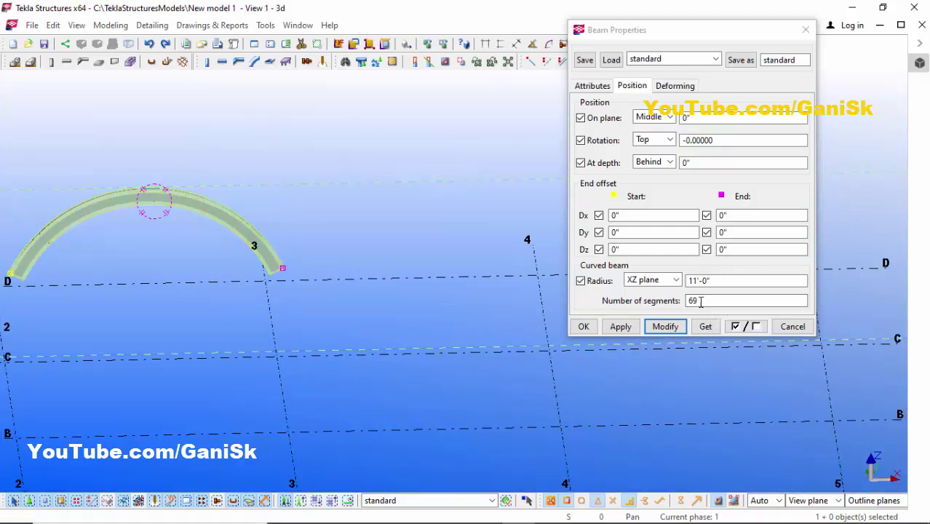
pyautogui.click(690, 281)
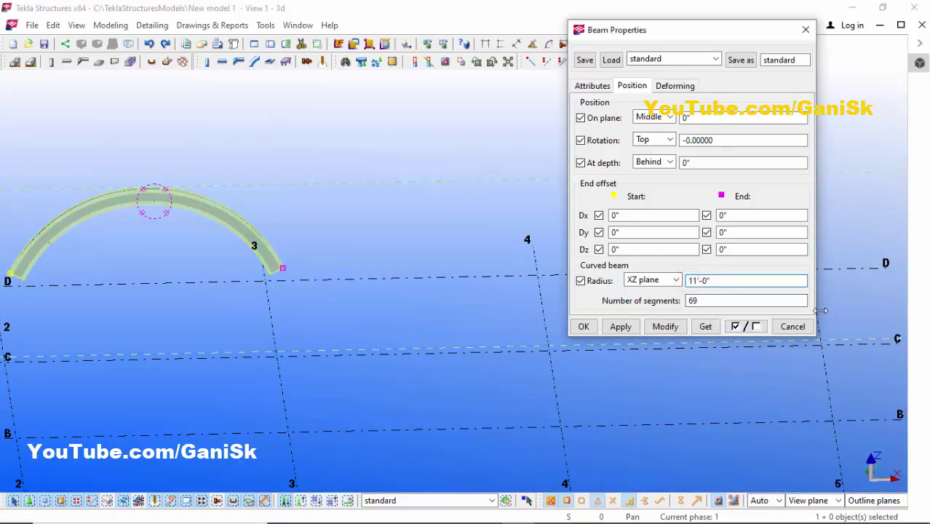
pyautogui.click(665, 327)
pyautogui.scroll(-5, 316, 287)
pyautogui.scroll(3, 257, 262)
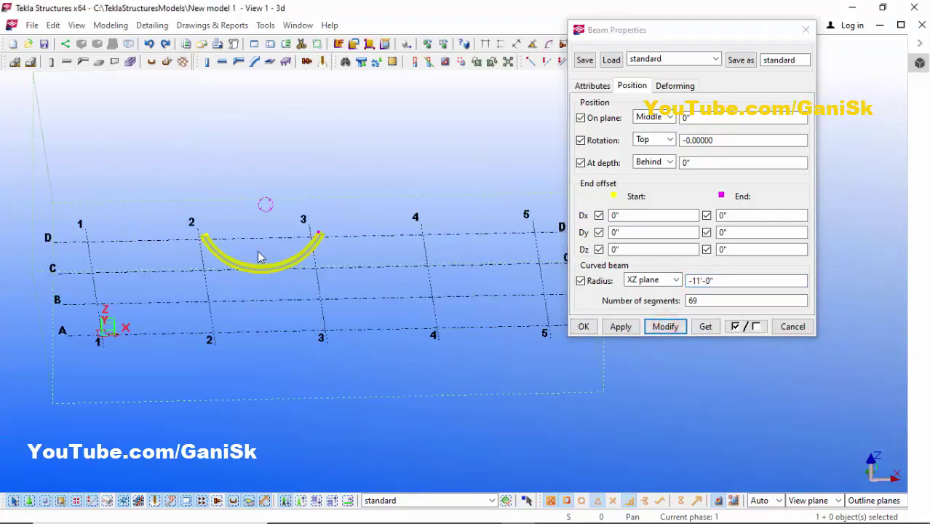
pyautogui.scroll(2, 255, 264)
# Rotate and tilt the view to check the sagging arc, then reselect the beam
pyautogui.click(279, 189)
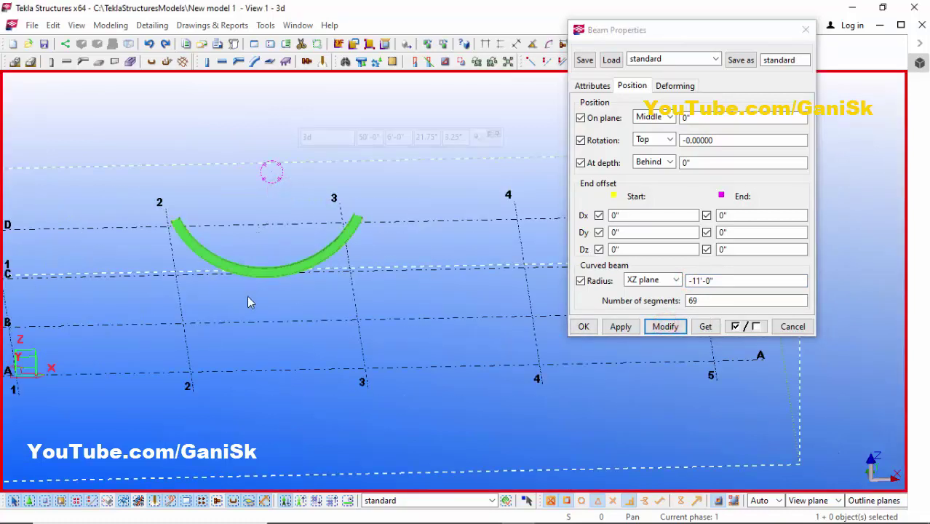
pyautogui.moveTo(258, 270)
pyautogui.keyDown('ctrl'); pyautogui.mouseDown(button='middle')
pyautogui.moveTo(270, 201)
pyautogui.moveTo(258, 235)
pyautogui.moveTo(259, 302)
pyautogui.mouseUp(button='middle'); pyautogui.keyUp('ctrl')
pyautogui.rightClick(279, 187)
pyautogui.click(297, 197)
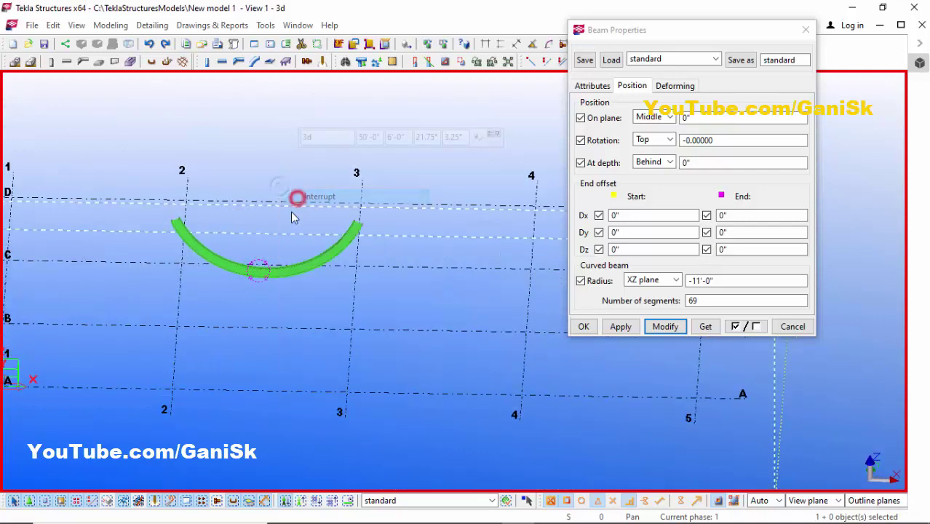
pyautogui.keyDown('ctrl'); pyautogui.moveTo(282, 238); pyautogui.dragTo(264, 260, button='middle'); pyautogui.keyUp('ctrl')
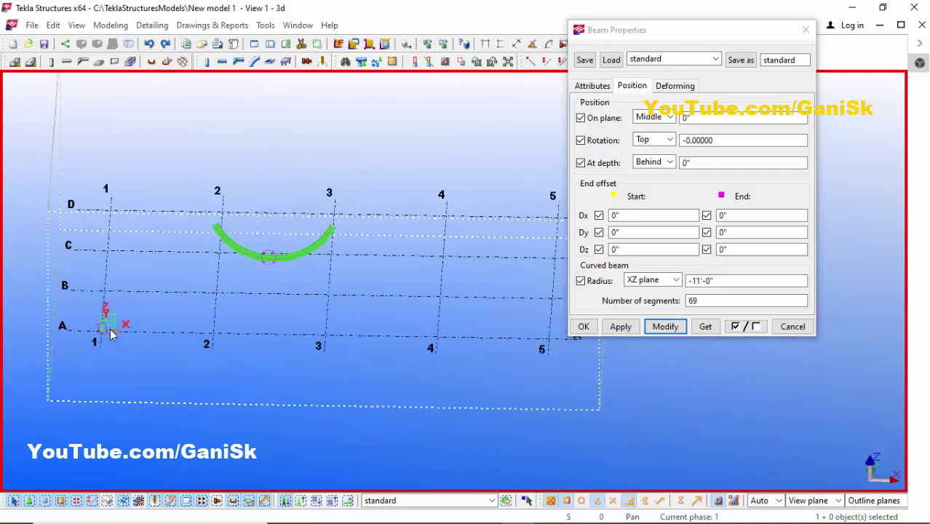
pyautogui.scroll(2, 109, 327)
pyautogui.click(368, 229)
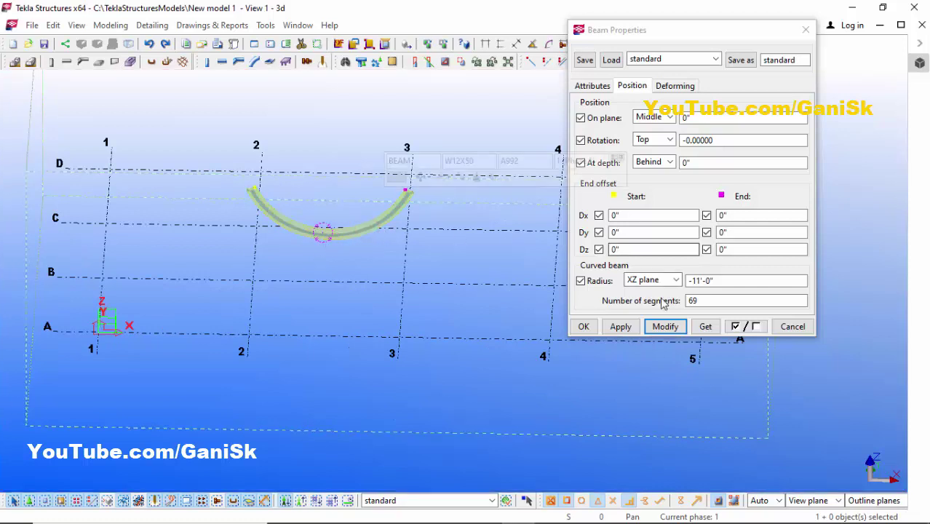
pyautogui.click(657, 281)
# Switch the curved beam's radius plane back to XY plane and apply it
pyautogui.click(648, 305)
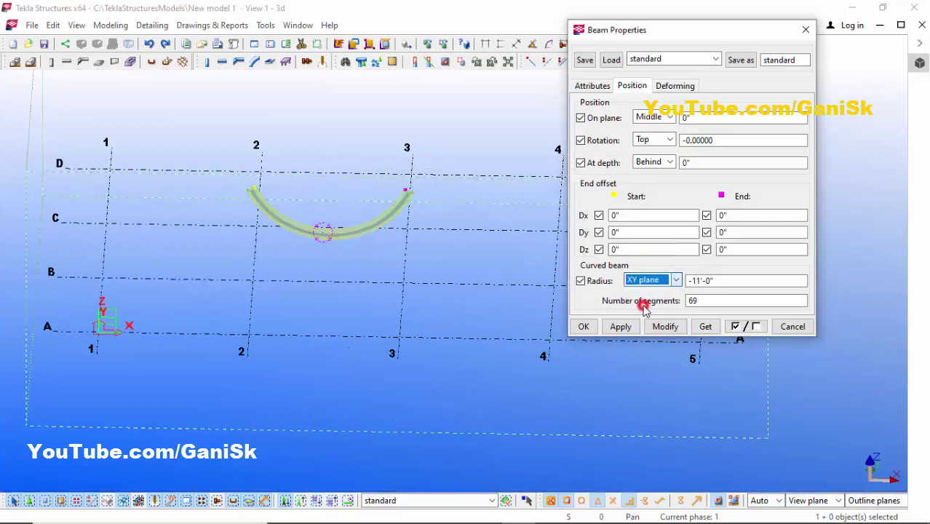
pyautogui.click(665, 326)
pyautogui.scroll(-4, 406, 280)
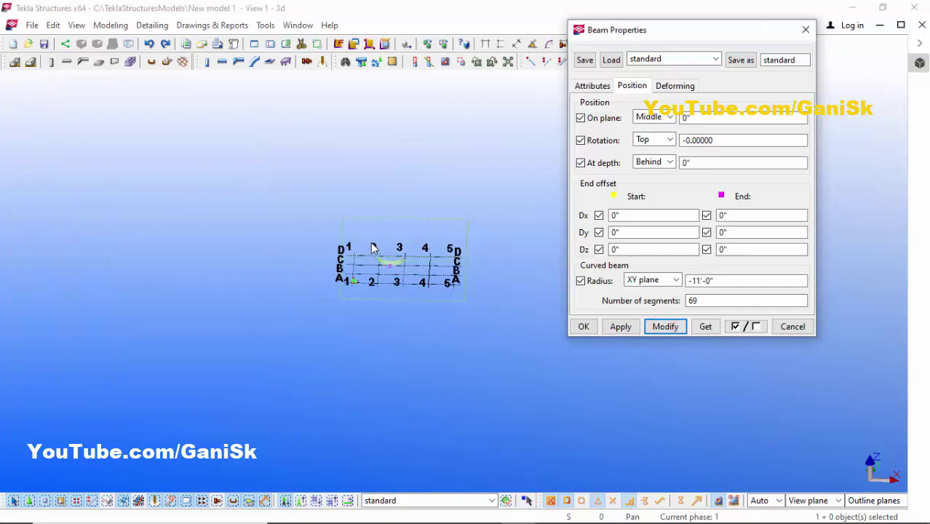
pyautogui.click(384, 216)
pyautogui.scroll(6, 385, 216)
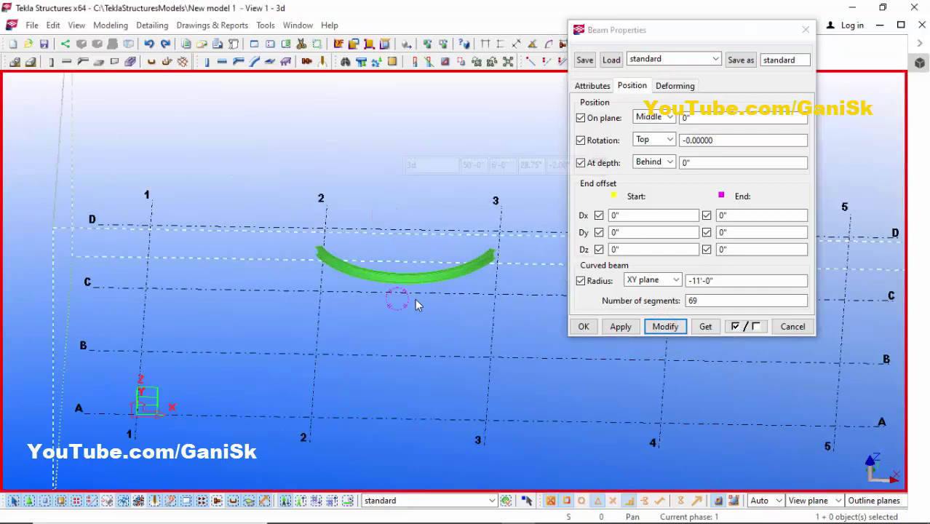
pyautogui.keyDown('ctrl'); pyautogui.moveTo(417, 277); pyautogui.dragTo(440, 313, button='middle'); pyautogui.keyUp('ctrl')
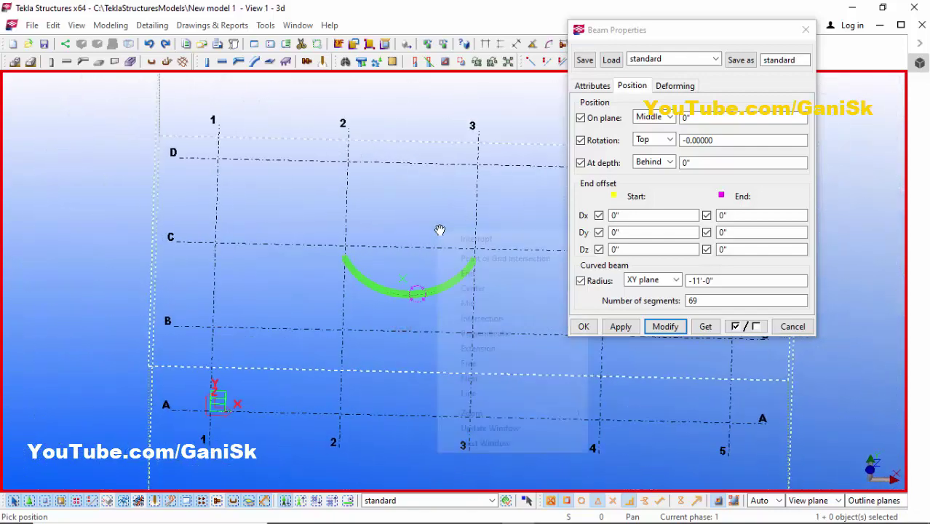
# Set a positive 11'-0" radius on the beam, apply it, and store the properties
pyautogui.click(428, 289)
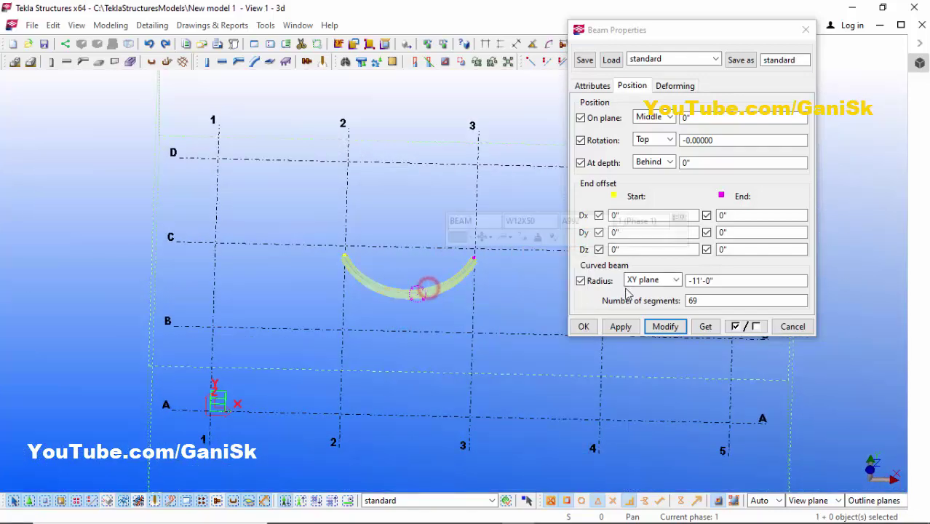
pyautogui.click(692, 284)
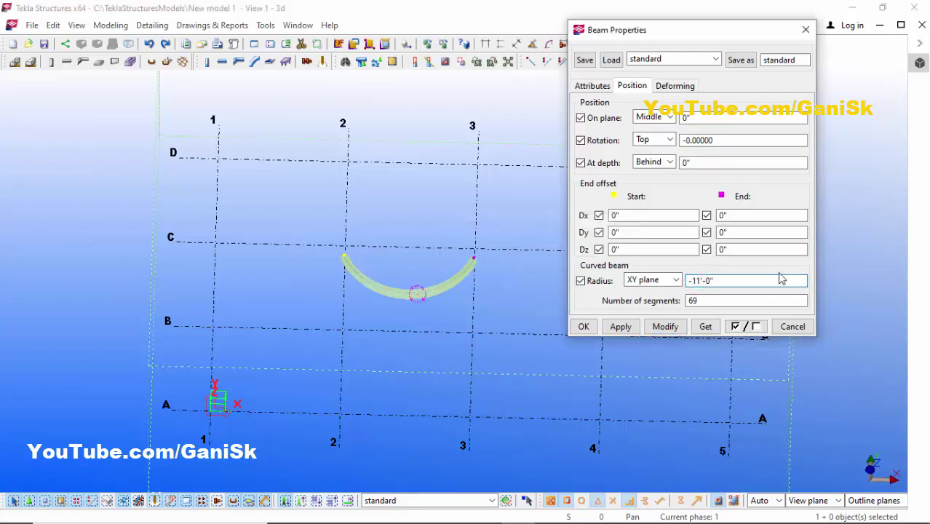
pyautogui.click(666, 326)
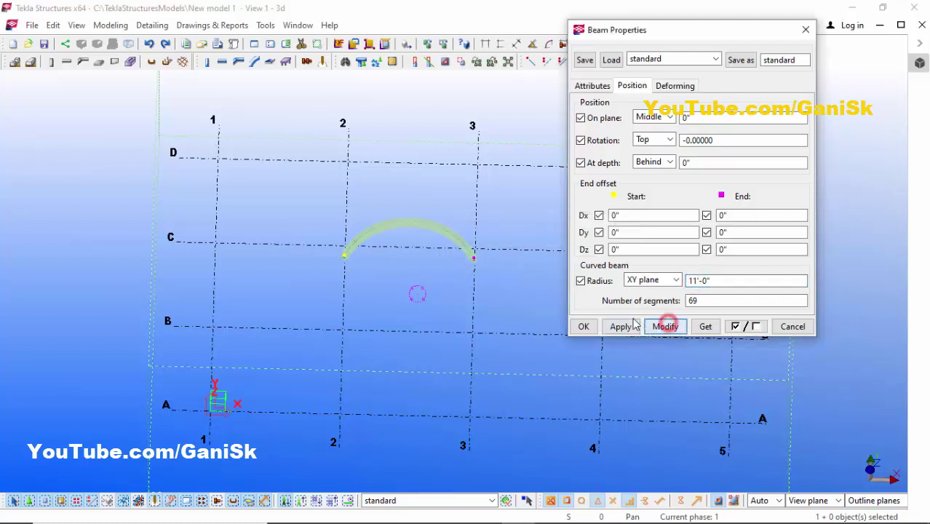
pyautogui.click(446, 201)
pyautogui.scroll(2, 419, 233)
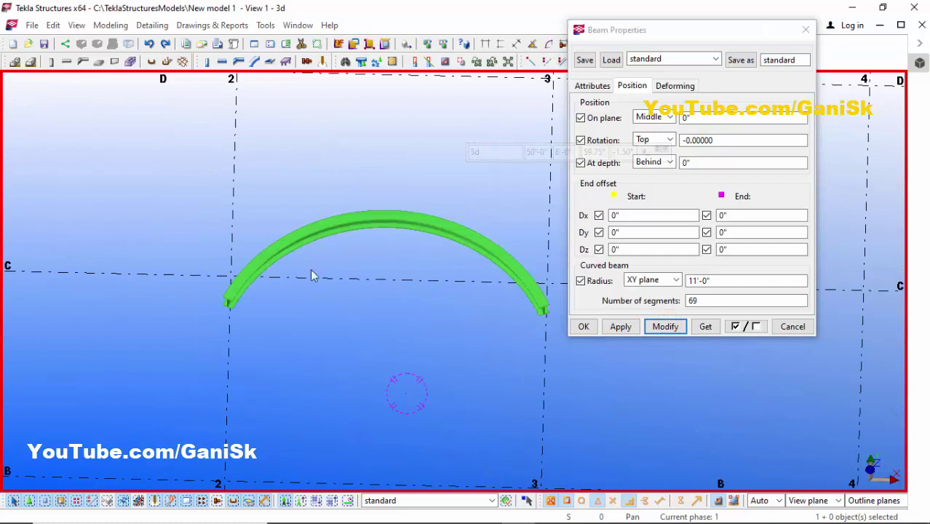
pyautogui.click(665, 326)
pyautogui.click(620, 326)
# Close Beam Properties with OK and refresh the model view
pyautogui.click(585, 326)
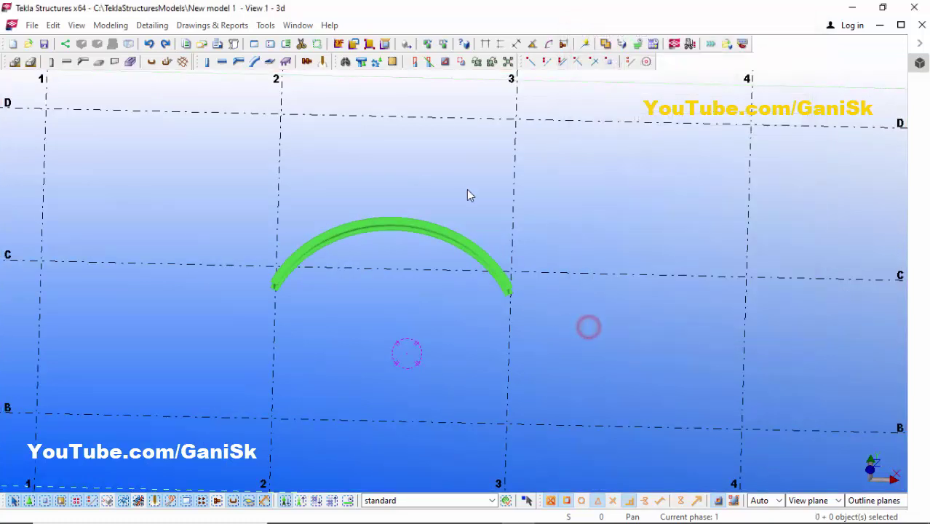
pyautogui.rightClick(437, 162)
pyautogui.click(471, 230)
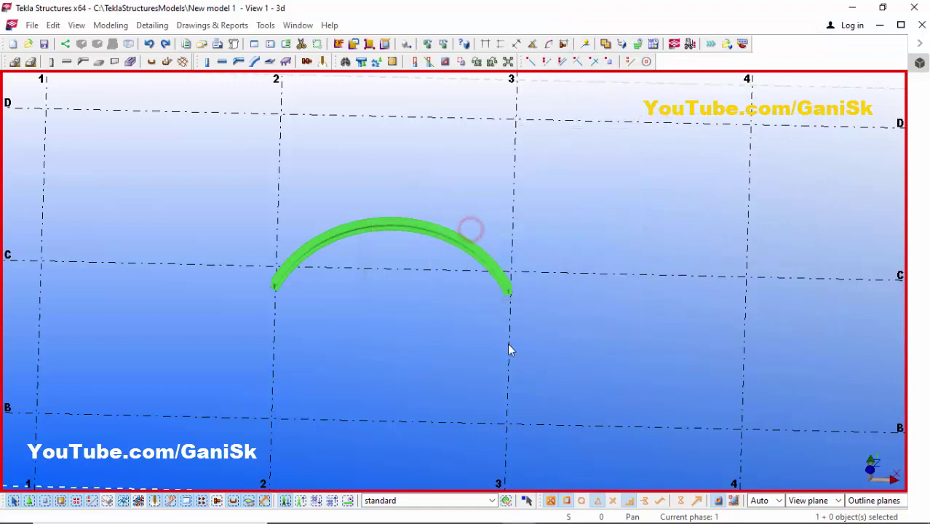
# Zoom and orbit to inspect the flat W12X50 arc between grids 2 and 3
pyautogui.scroll(-2, 506, 343)
pyautogui.scroll(5, 470, 283)
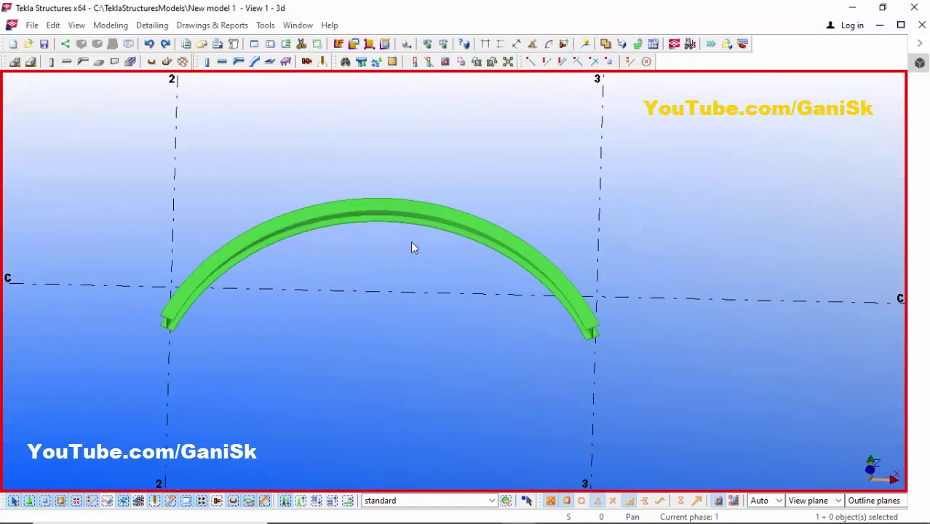
pyautogui.keyDown('ctrl'); pyautogui.moveTo(398, 212); pyautogui.dragTo(478, 246, button='middle'); pyautogui.keyUp('ctrl')
pyautogui.scroll(6, 481, 249)
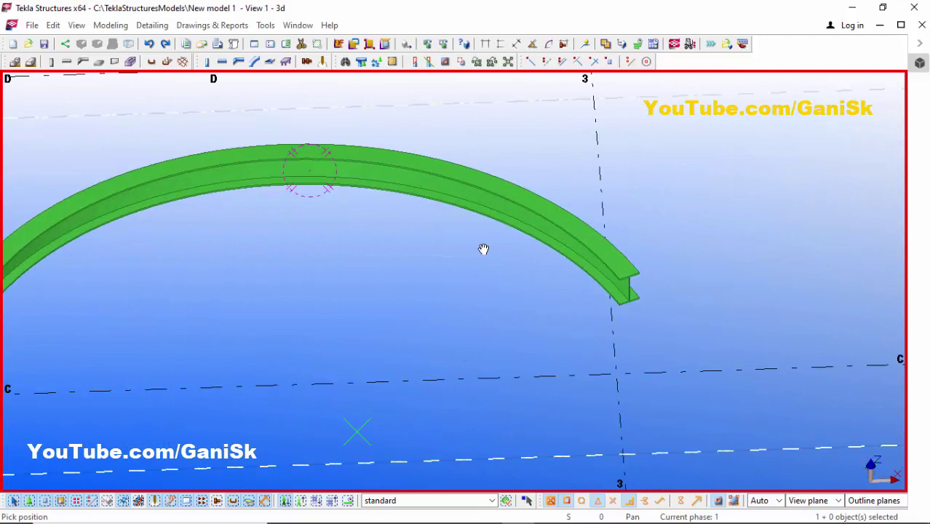
pyautogui.scroll(-2, 488, 248)
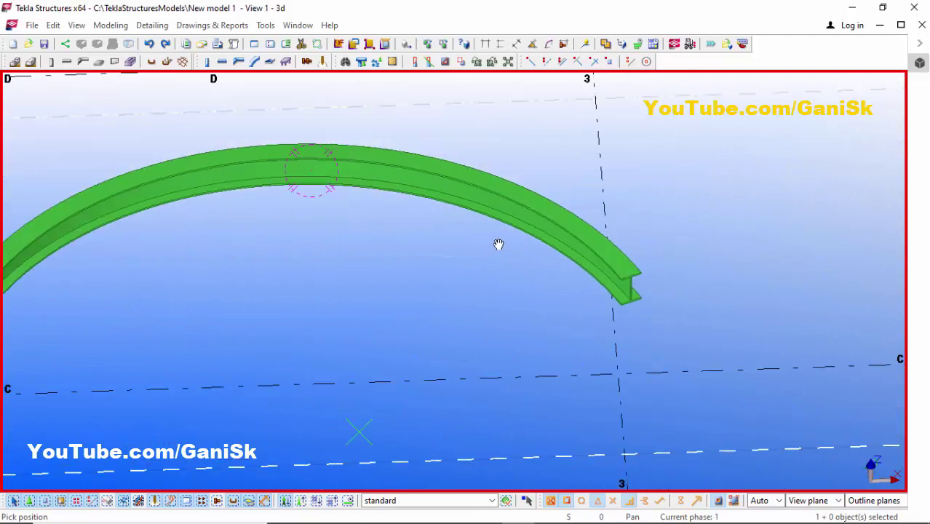
pyautogui.scroll(-4, 499, 245)
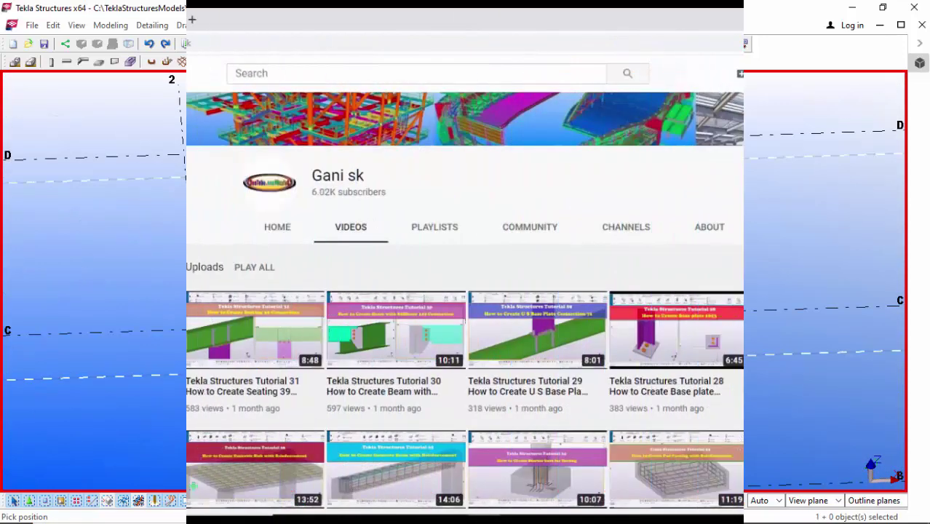